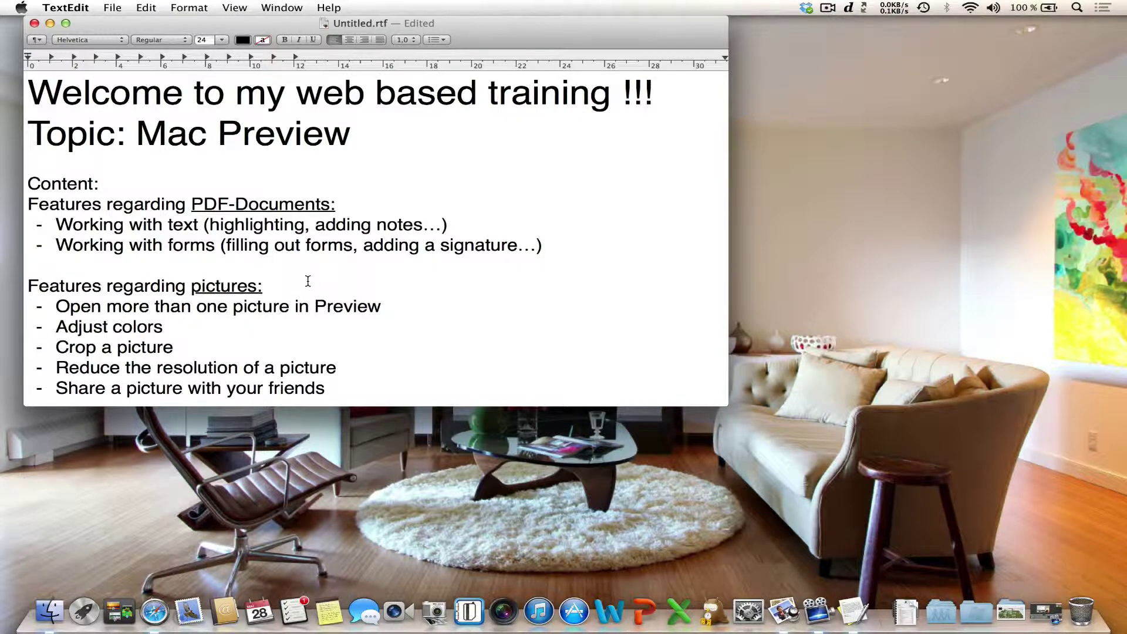
- Minimize the TextEdit agenda and open Form.pdf from the training folder window
left_click(50, 23)
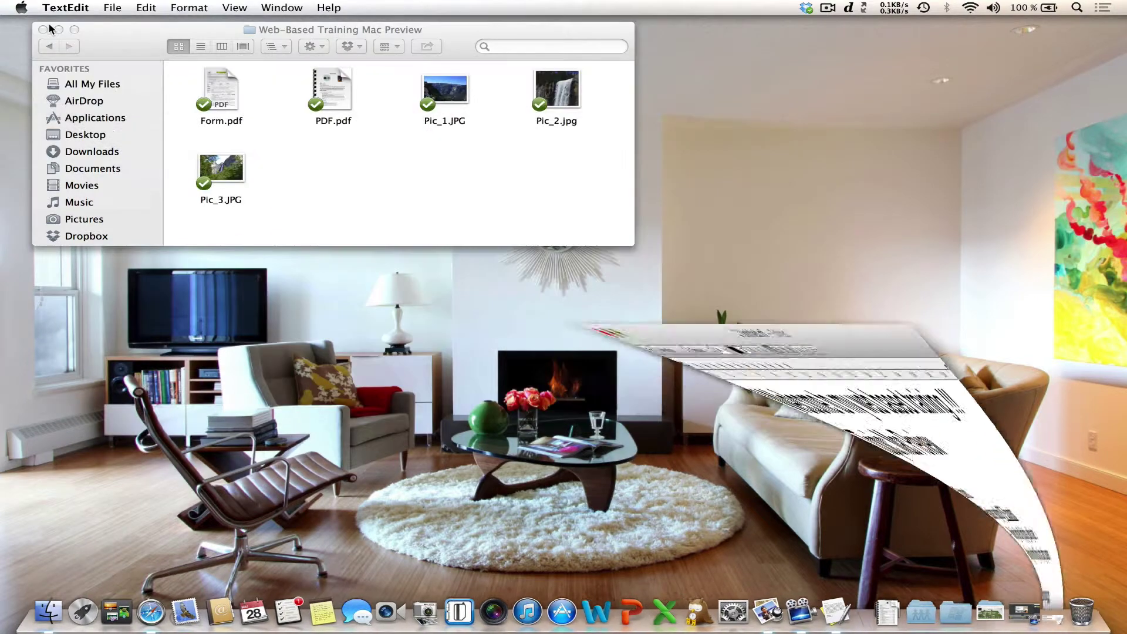
left_click(315, 170)
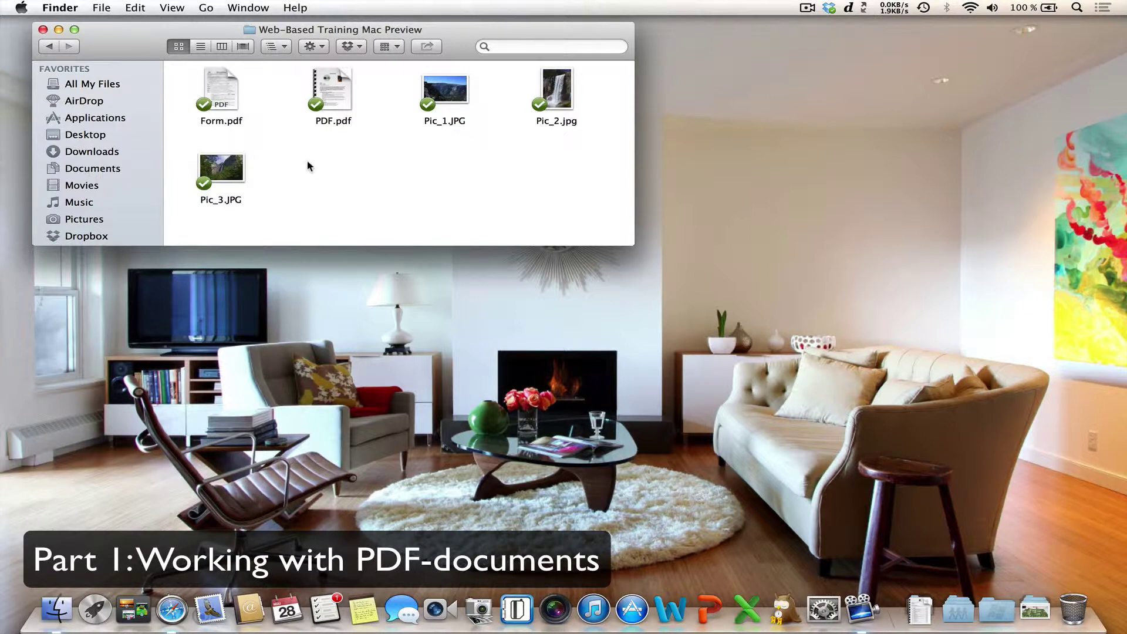
double_click(221, 91)
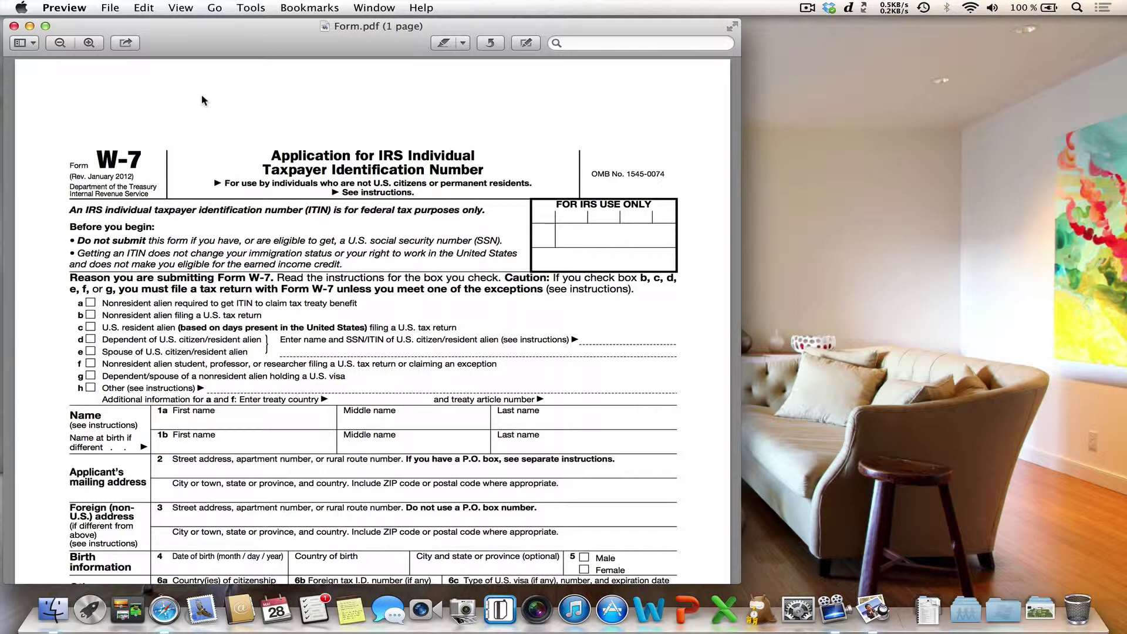
left_click(34, 44)
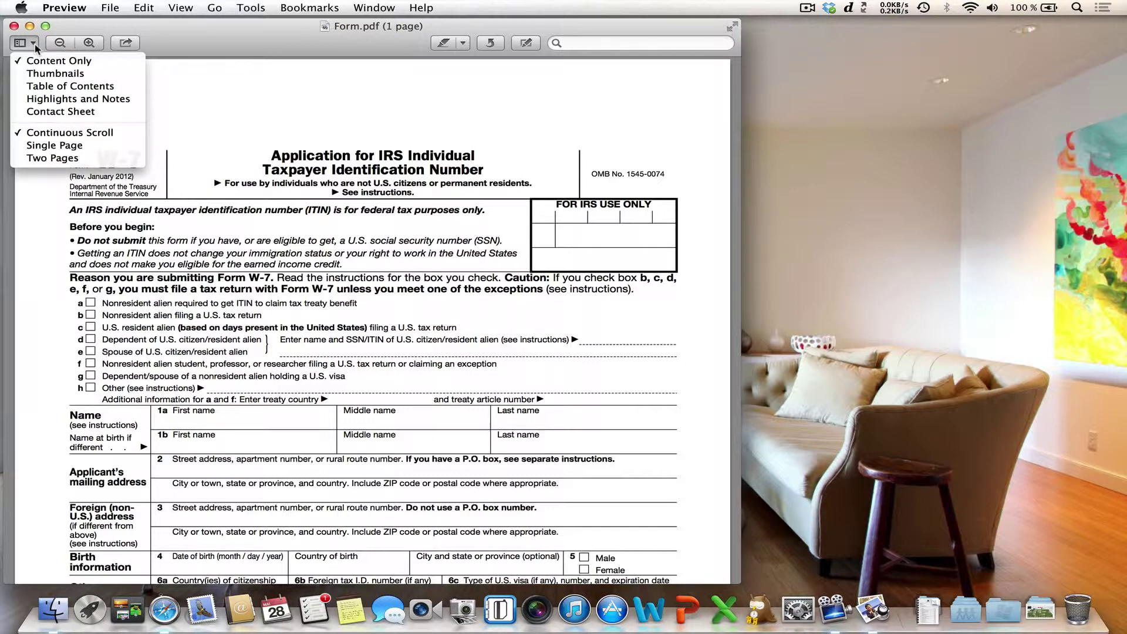
left_click(34, 44)
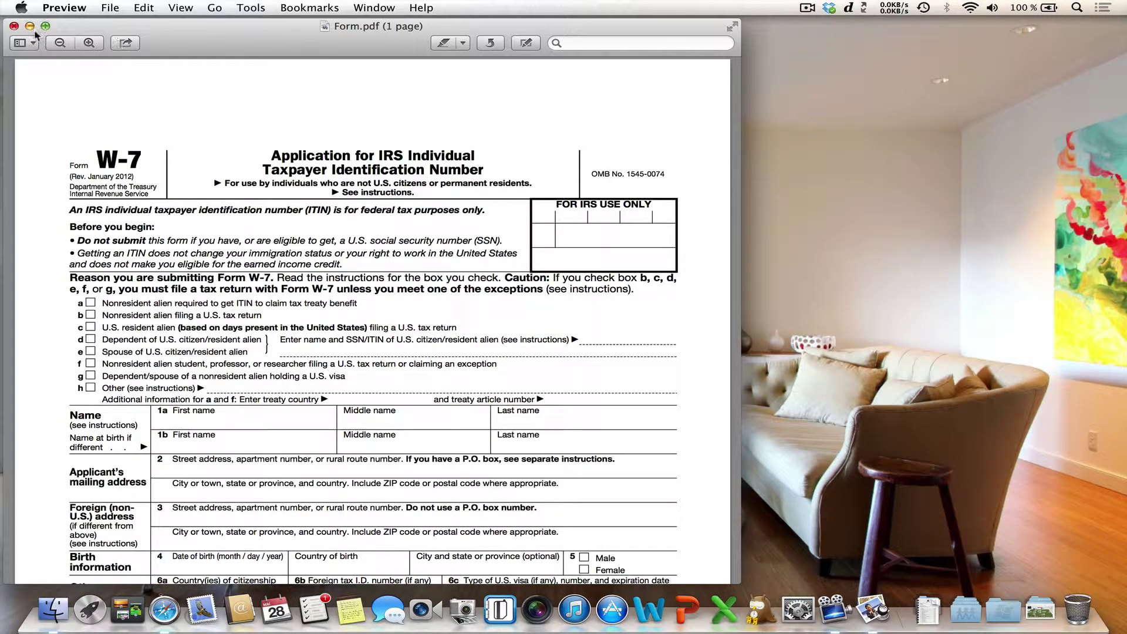
left_click(124, 44)
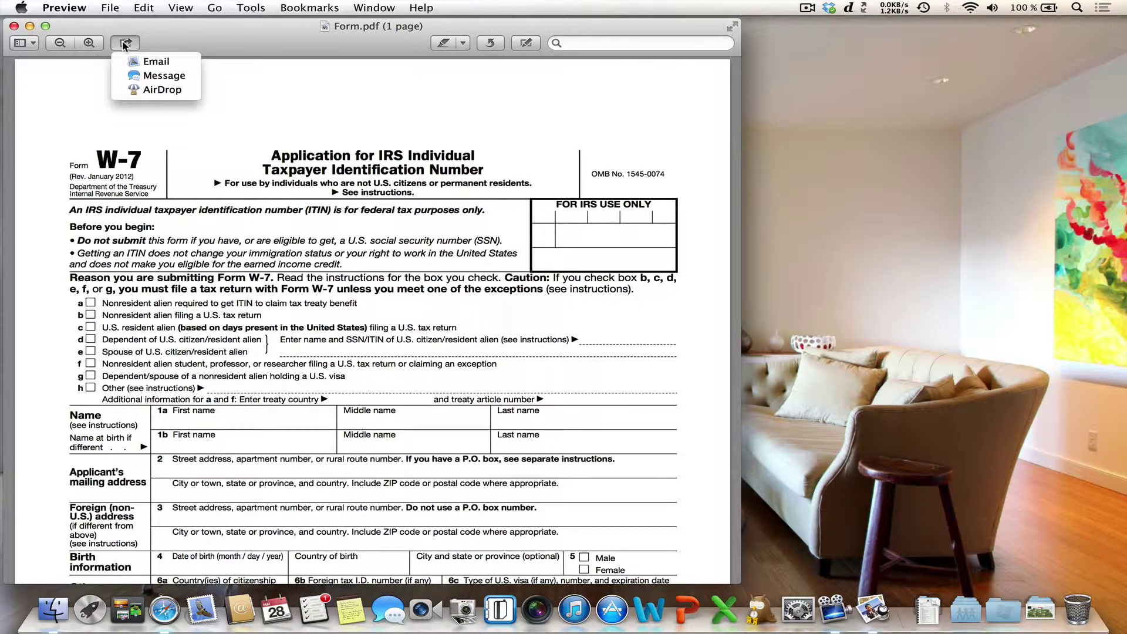
left_click(125, 44)
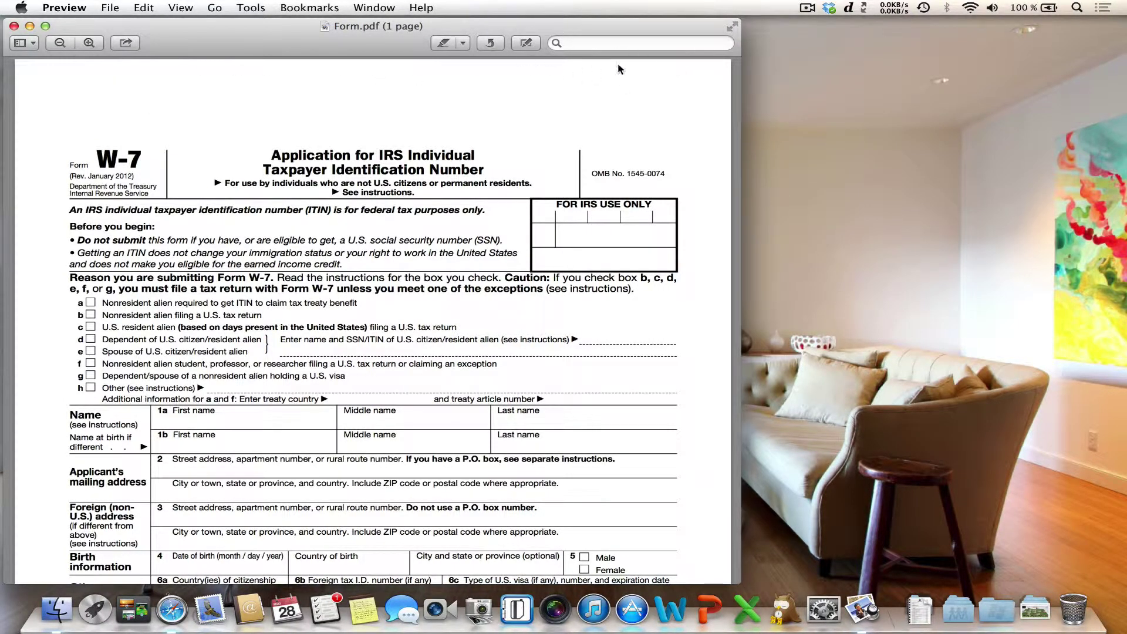
- Highlight the form title 'Application for IRS Individual' in yellow
left_click(526, 44)
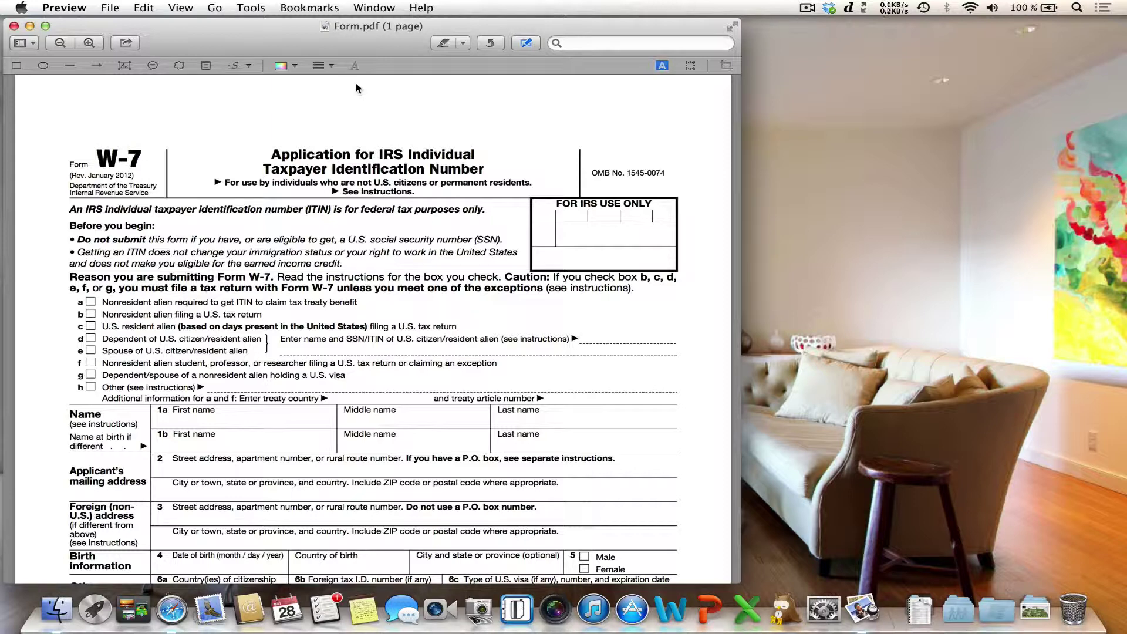
left_click(462, 45)
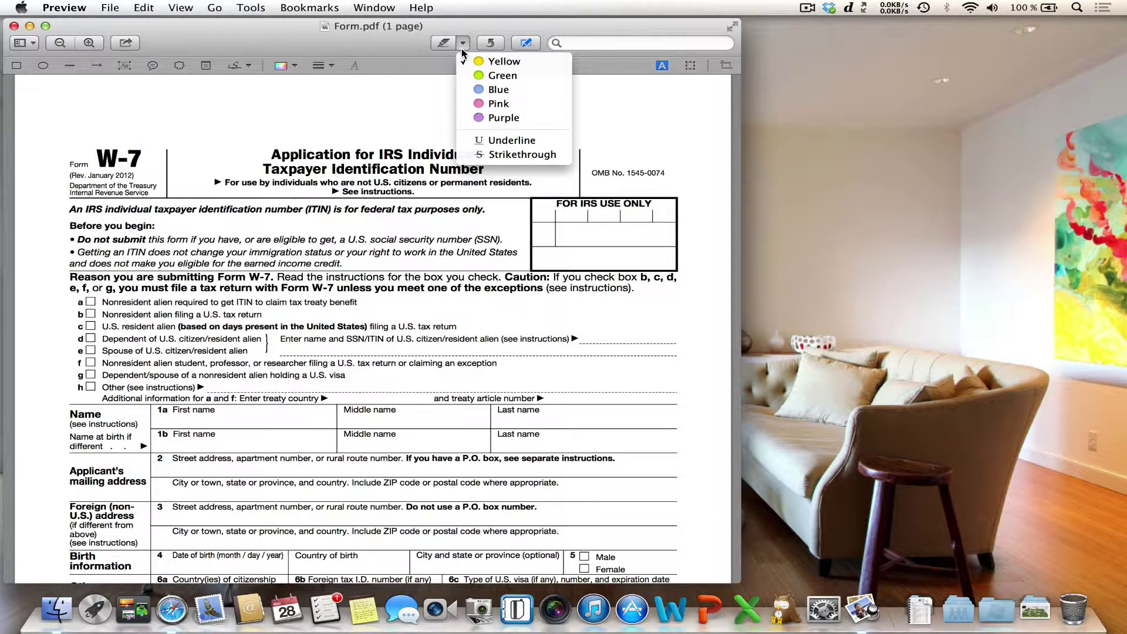
left_click(520, 141)
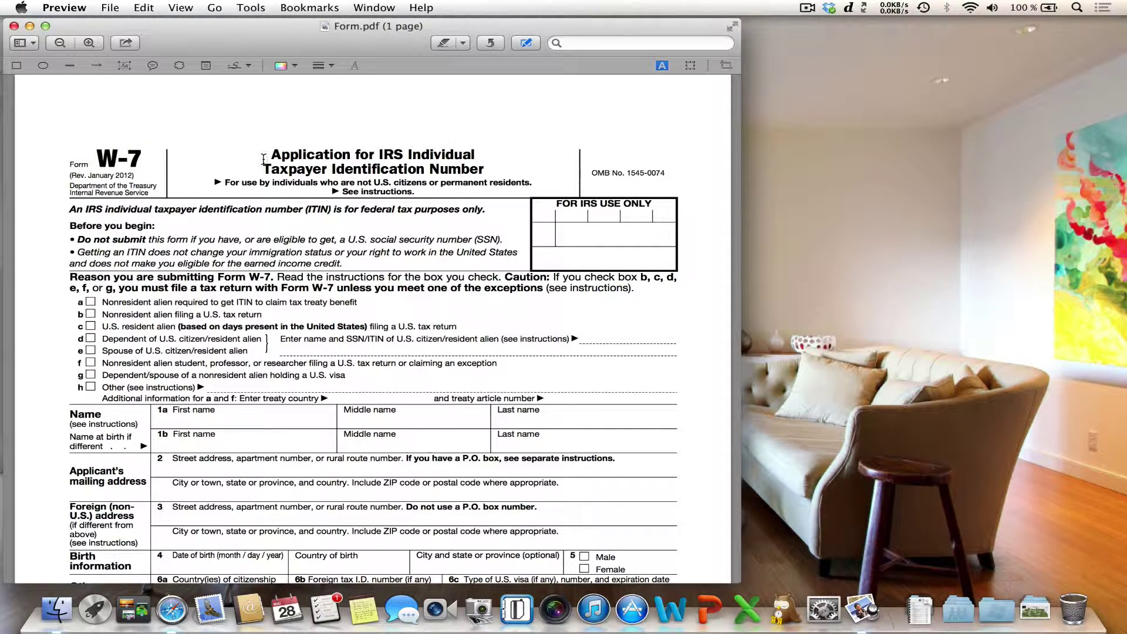
left_click_drag(273, 154, 480, 156)
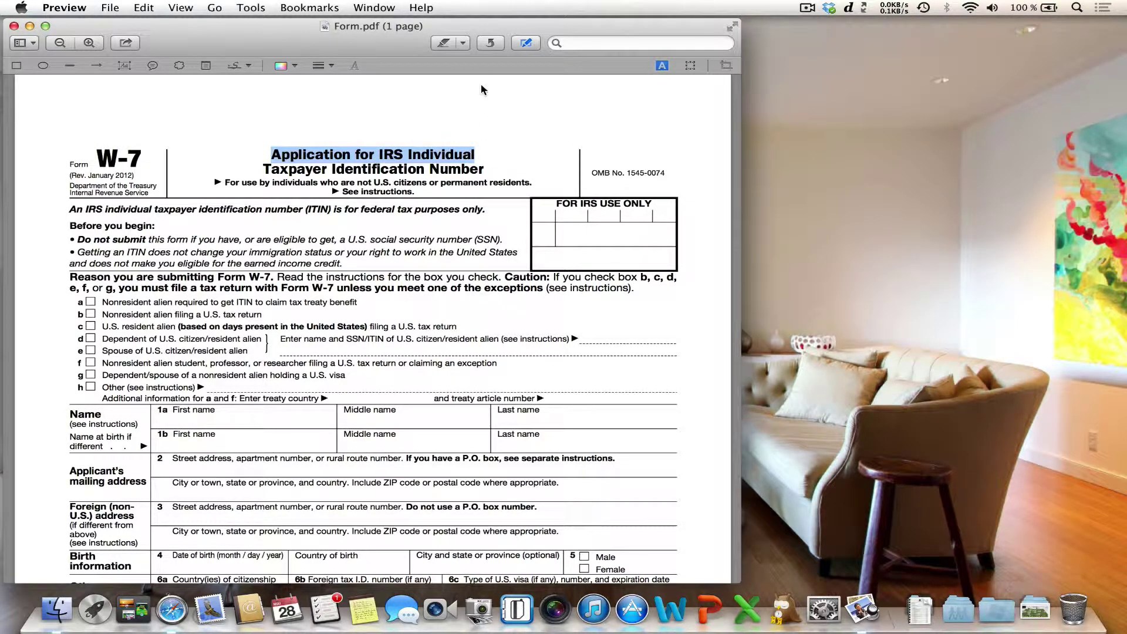
left_click(463, 43)
left_click(504, 37)
- Highlight the words 'Identification Number' in green
left_click_drag(332, 169, 483, 165)
left_click(463, 43)
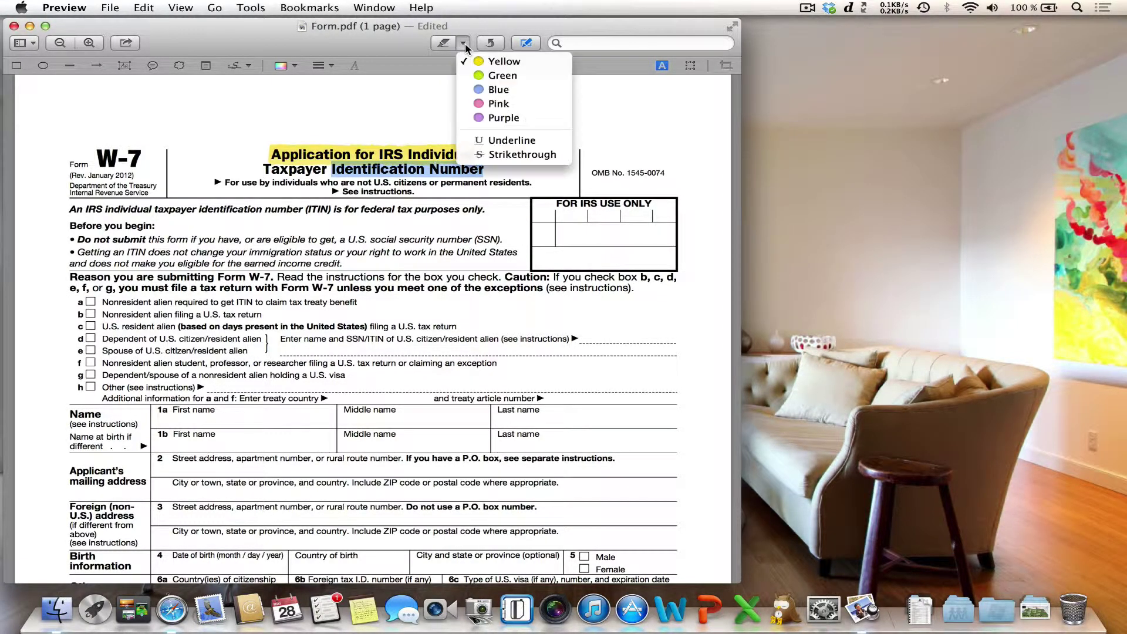
left_click(505, 77)
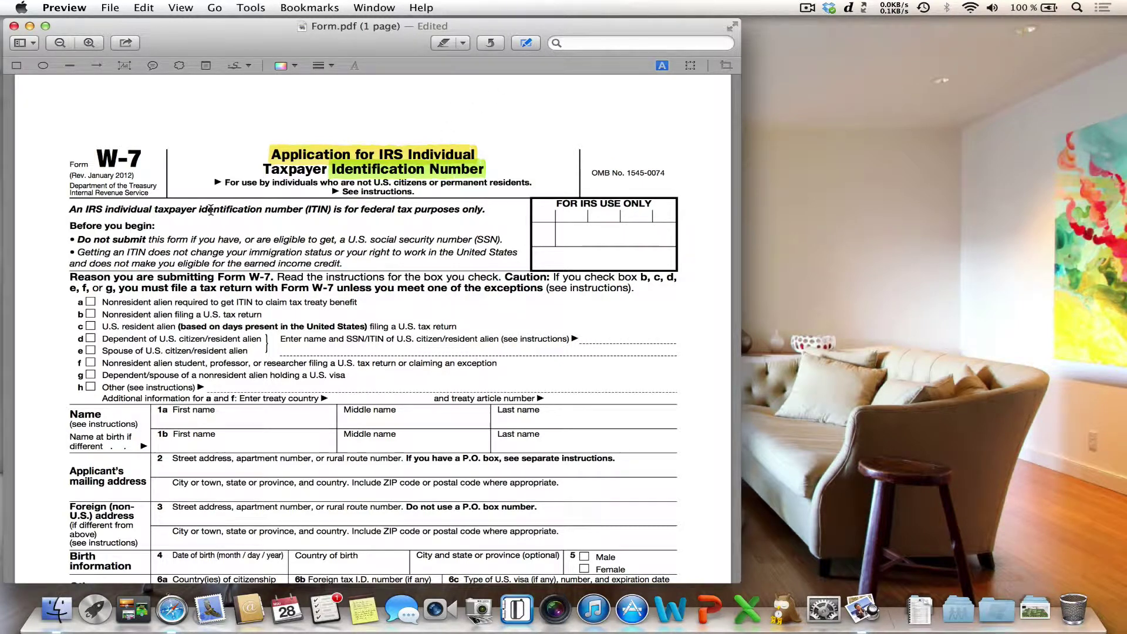
- Underline 'taxpayer identification number (ITIN)' in the intro line
left_click_drag(156, 211, 333, 210)
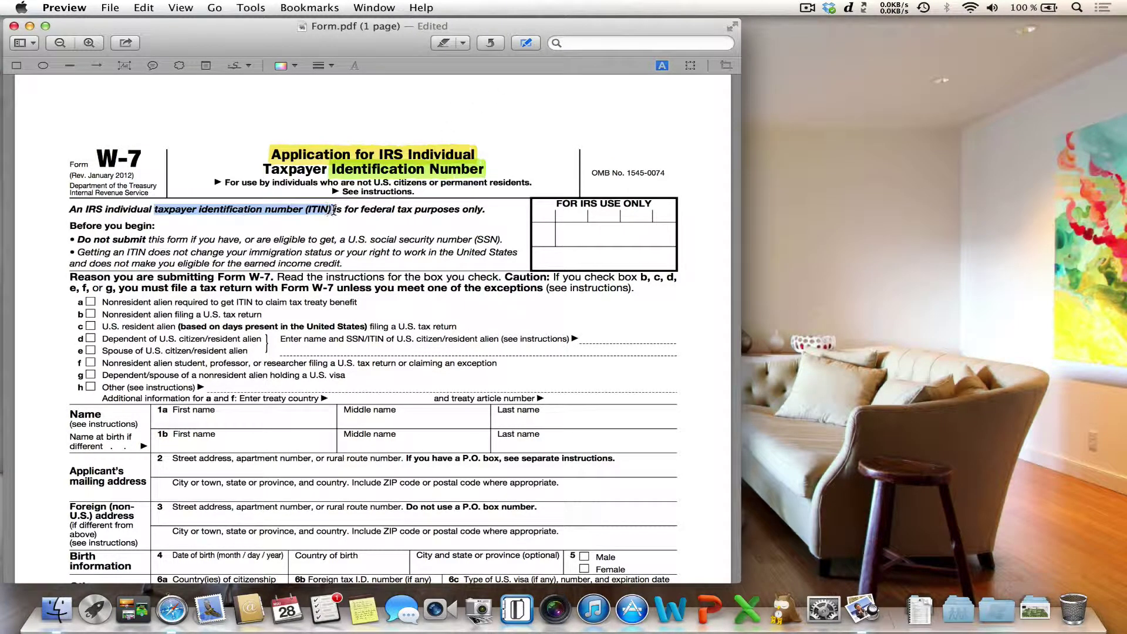
left_click(464, 43)
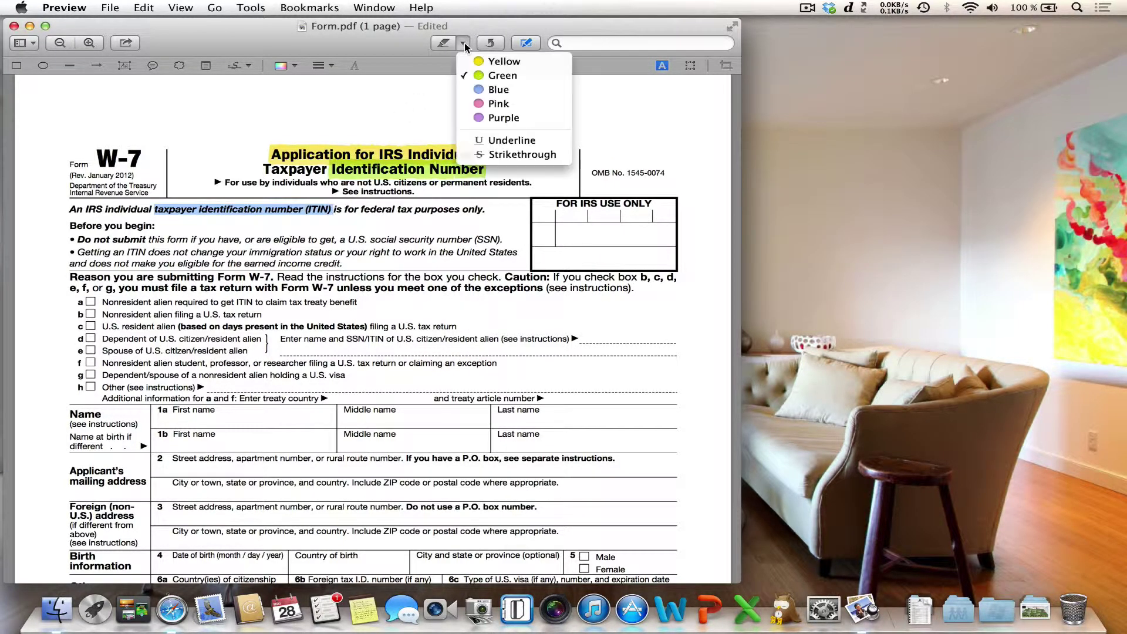
left_click(514, 147)
scroll(515, 147, "up", 1)
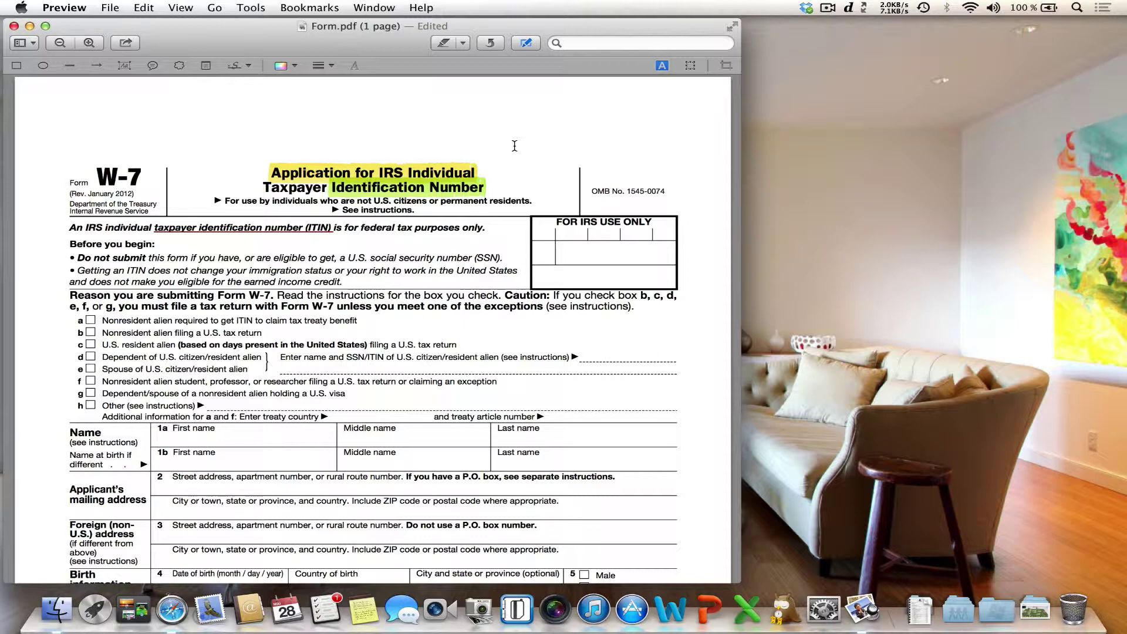
- Add the note 'This is a note!!!' to the title highlight and collapse it
left_click(427, 170)
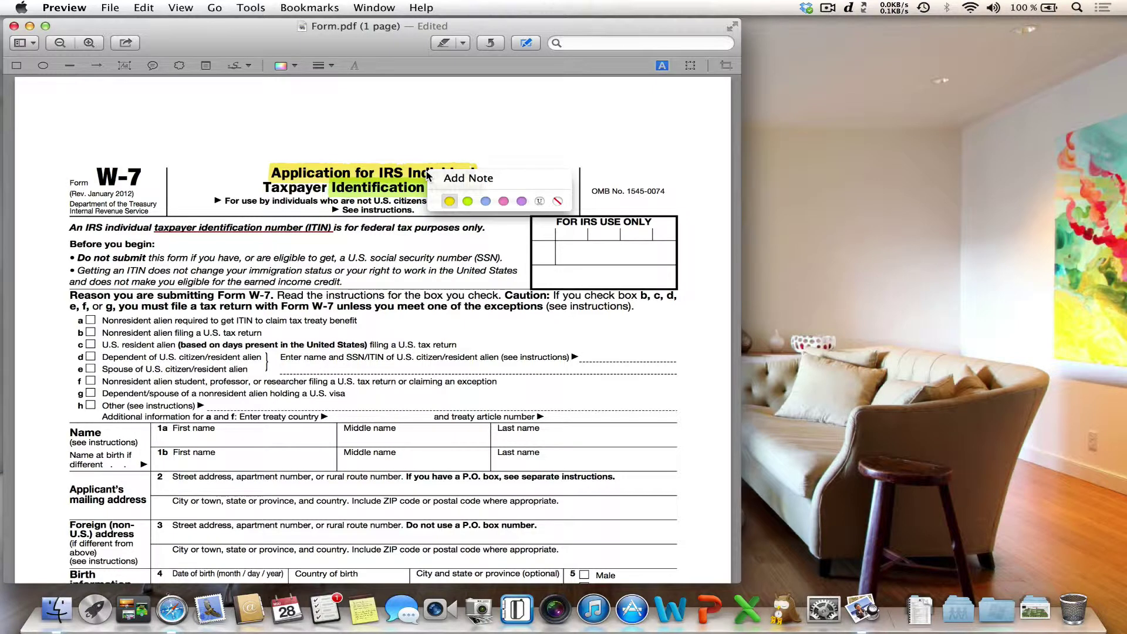
left_click(475, 185)
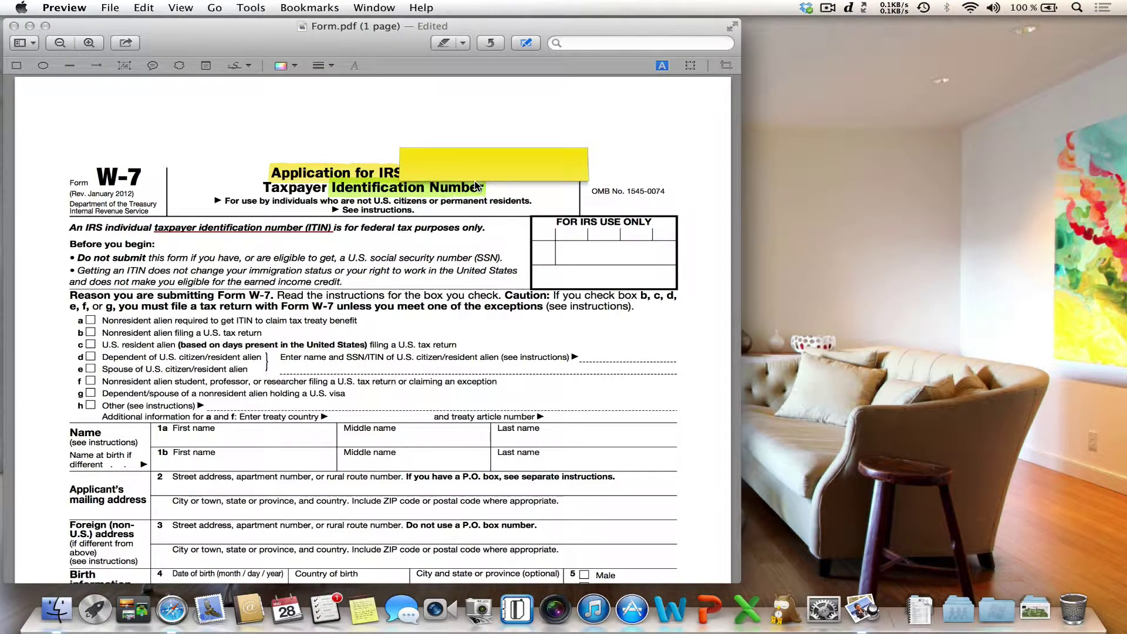
type("This is a note!!!")
left_click(371, 157)
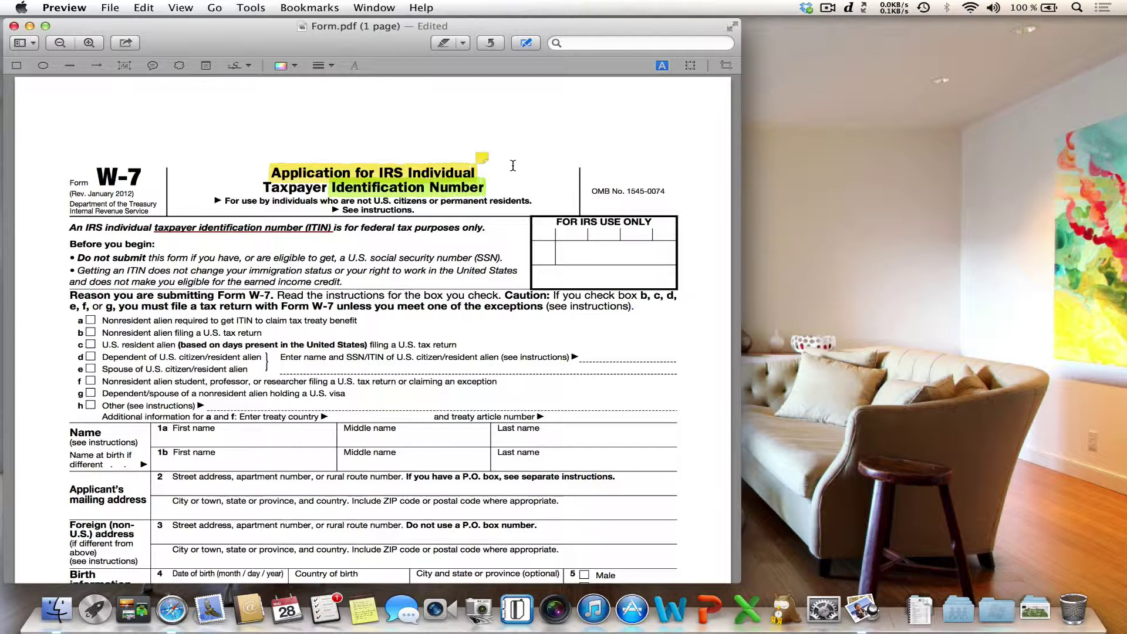
left_click(482, 156)
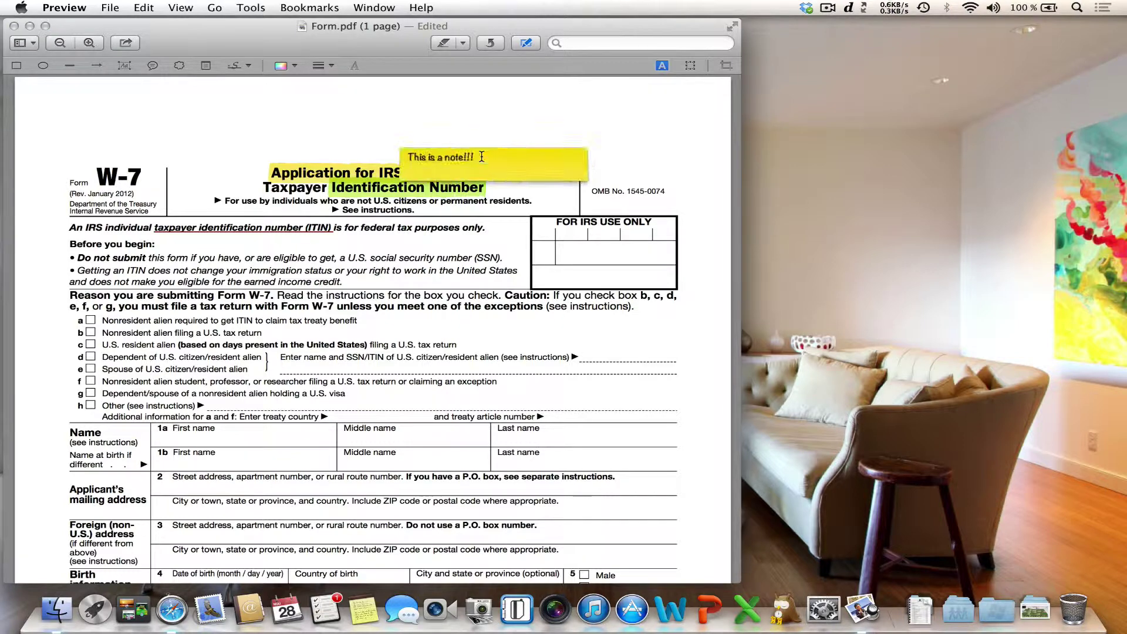
left_click(519, 195)
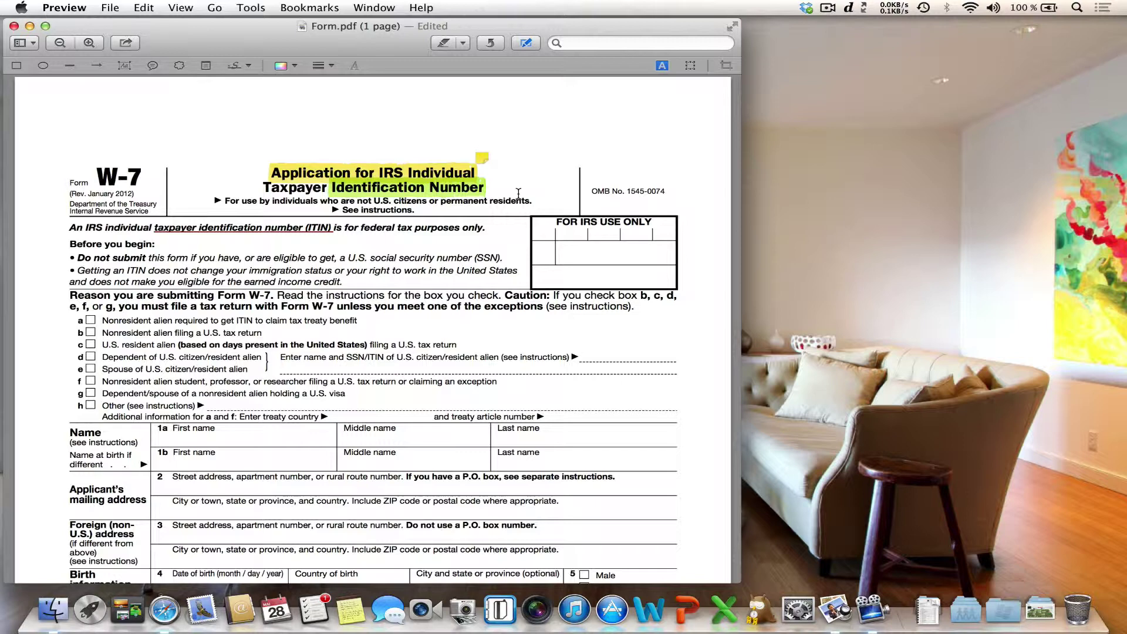
- Briefly show the highlights-and-notes sidebar, then switch the view to Content Only
left_click(33, 45)
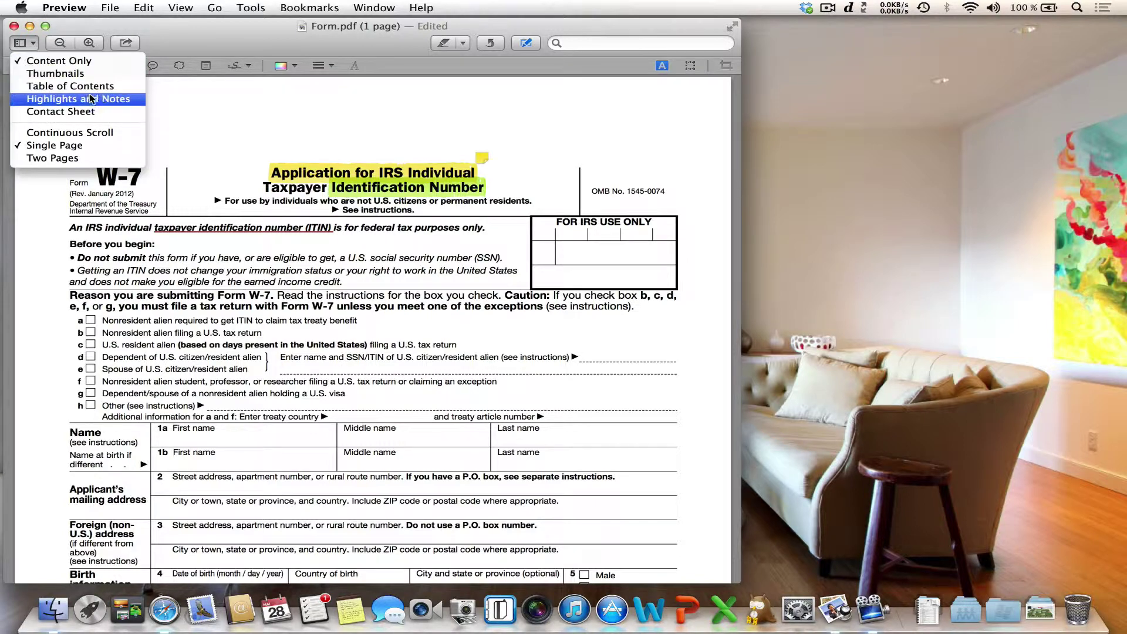
left_click(132, 100)
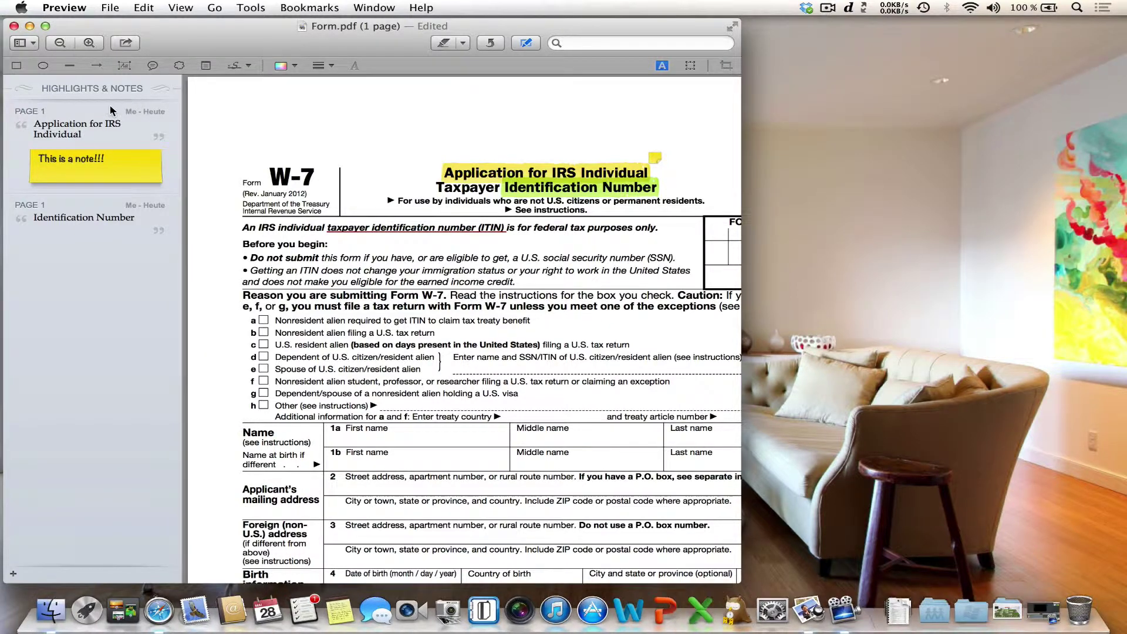
left_click(32, 43)
left_click(53, 63)
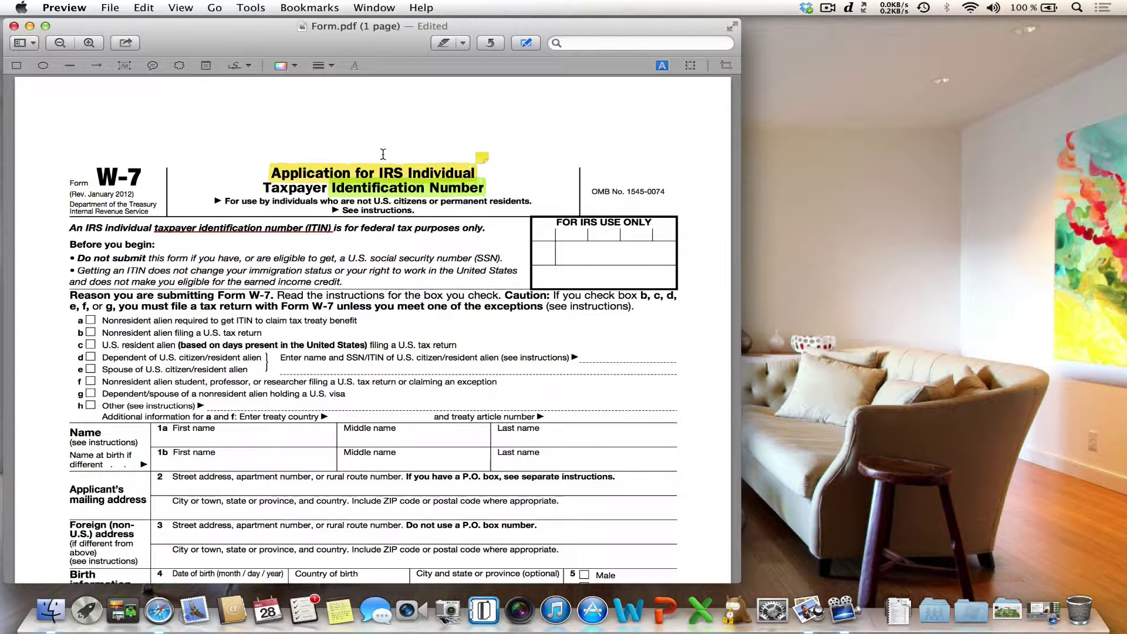
- Enter the applicant's first name and middle name in the W-7 Name fields
scroll(382, 154, "down", 10)
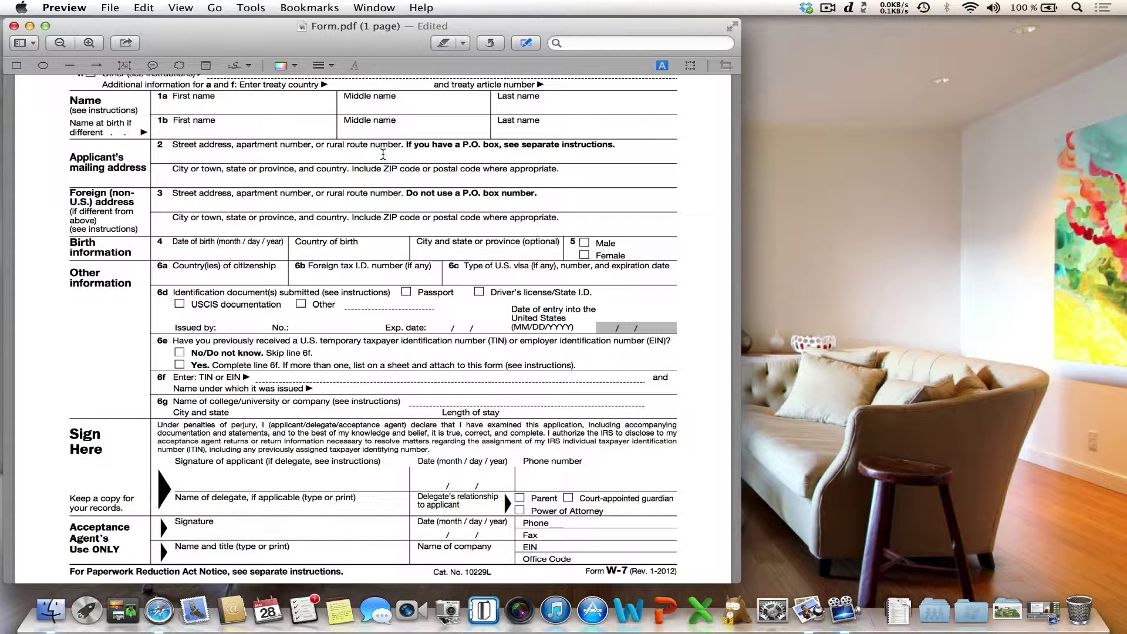
left_click(209, 109)
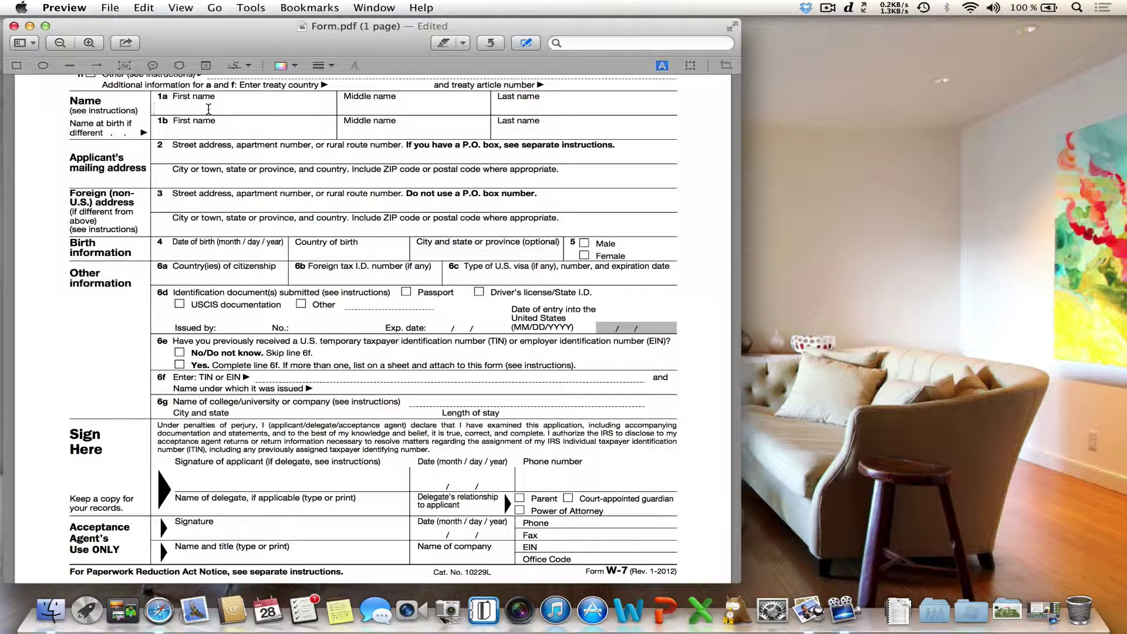
type("Julian")
left_click(341, 108)
type("Thomas")
- Fill in the line-3 city field and the applicant's date of birth
left_click(168, 227)
type("Hayward")
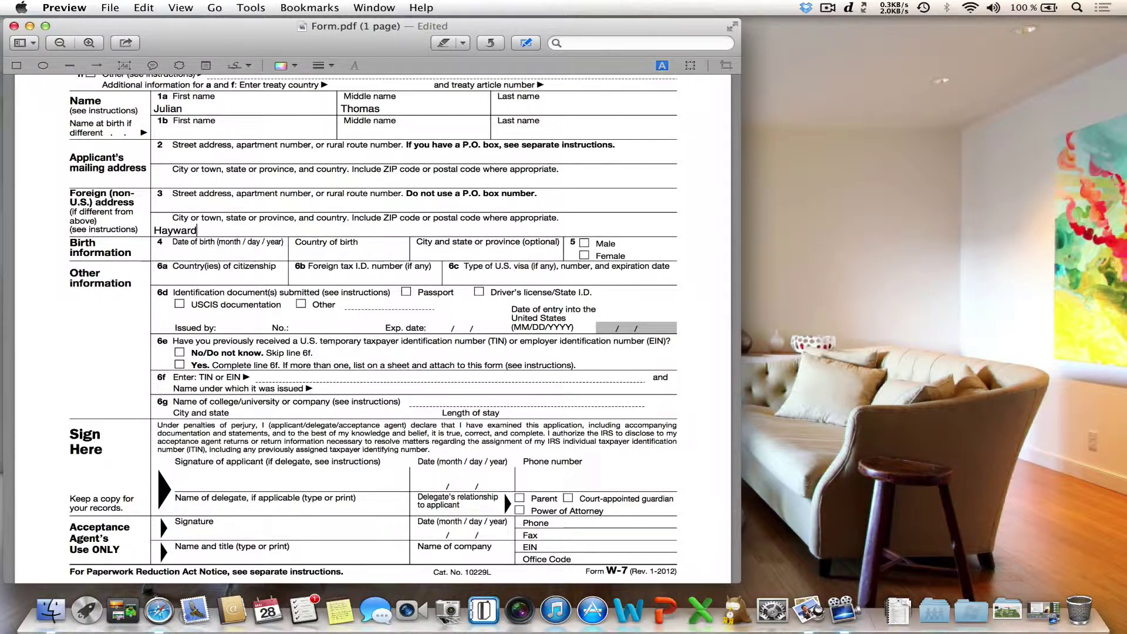
left_click(199, 252)
type("12/18/1987")
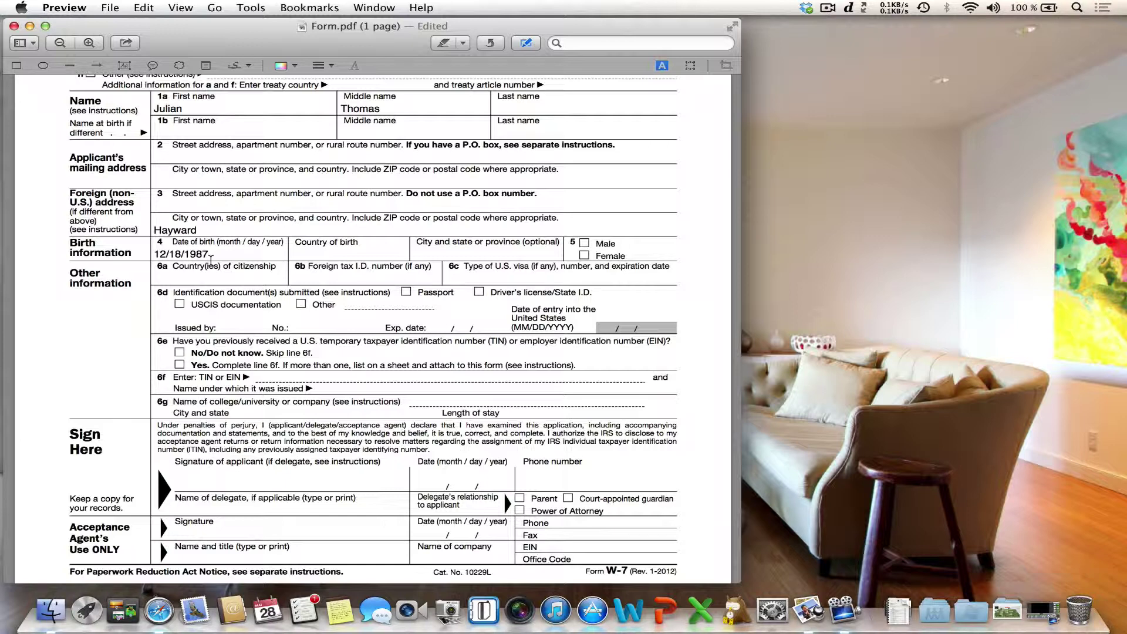
- Start a new signature from the FaceTime HD camera in the Signature tool
left_click(246, 66)
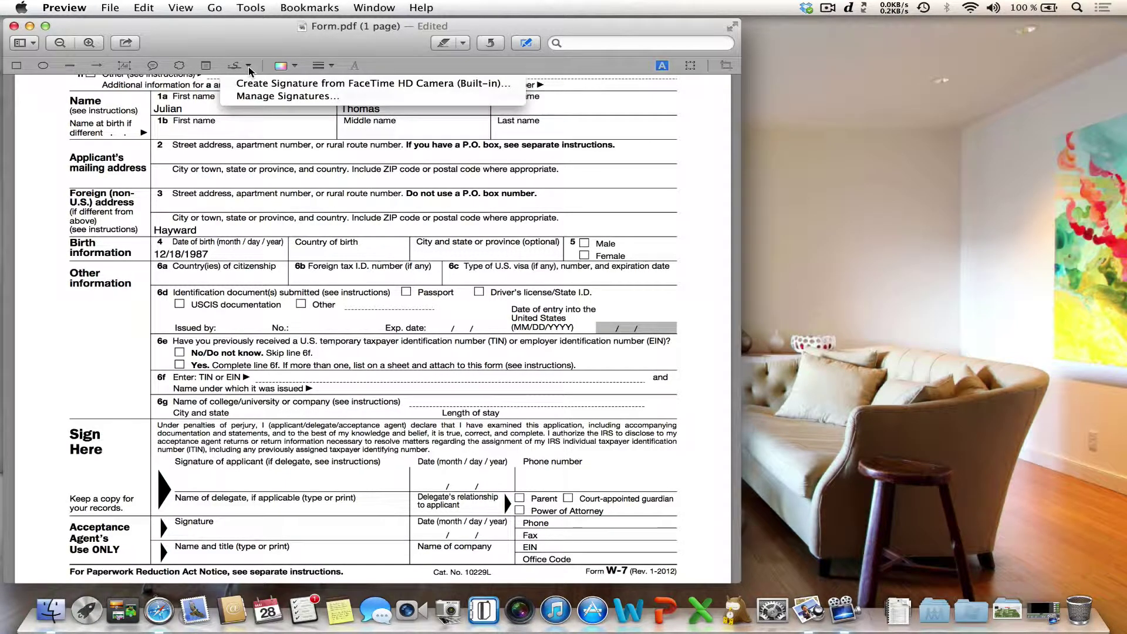
left_click(285, 89)
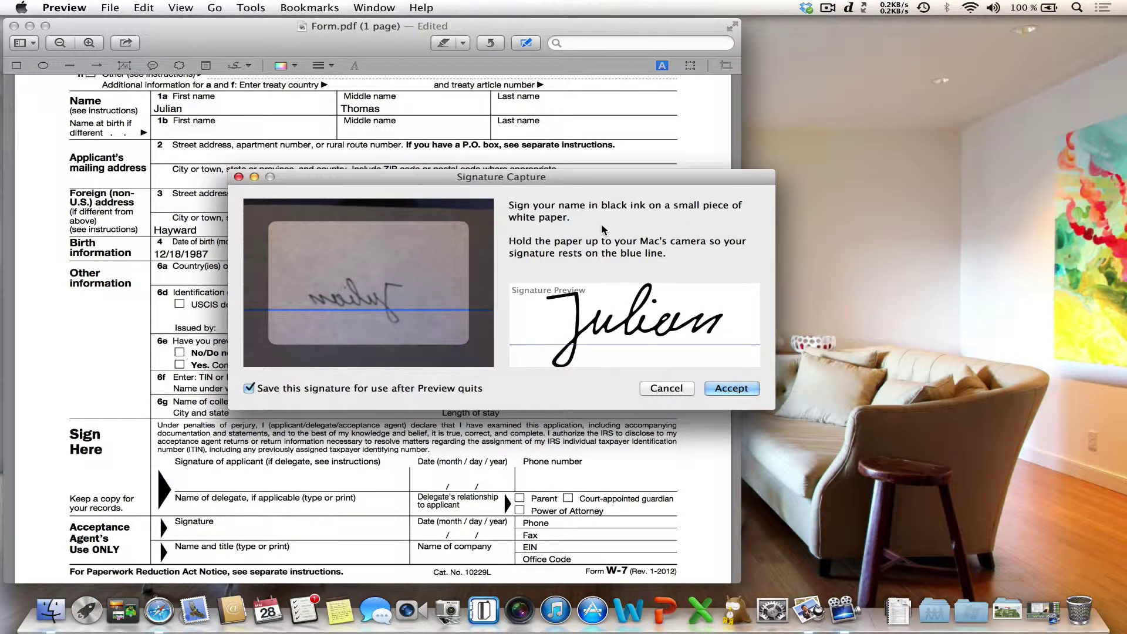
- Accept the captured signature and place it on the Acceptance Agent Signature line, nudged right
left_click(731, 389)
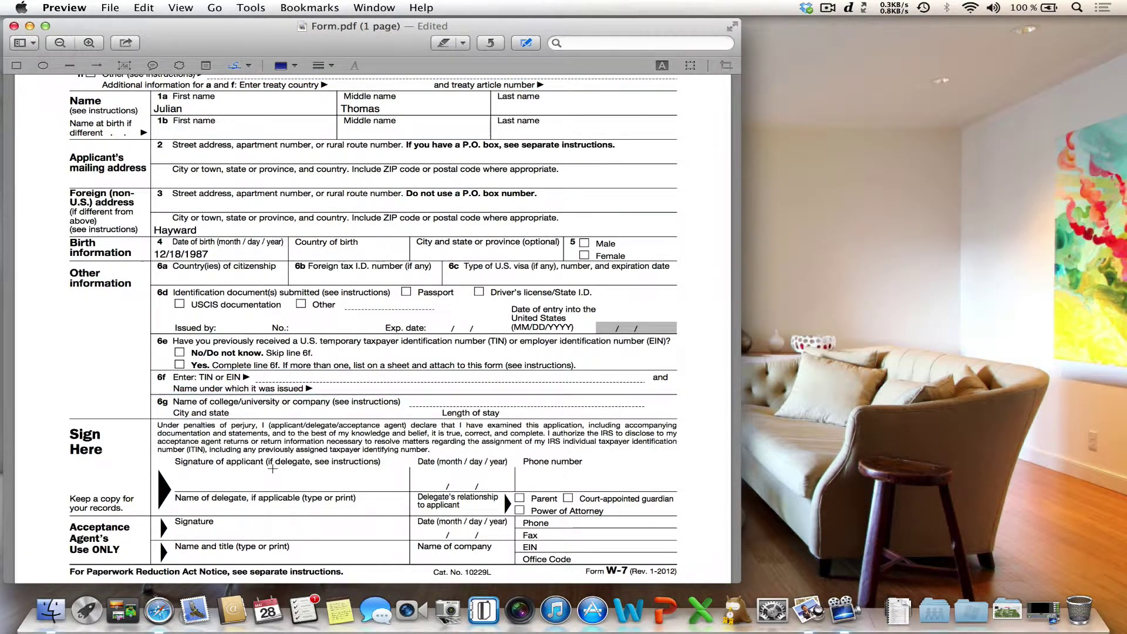
left_click(199, 539)
mouse_move(200, 543)
left_mouse_down()
mouse_move(254, 518)
mouse_move(237, 533)
left_mouse_up()
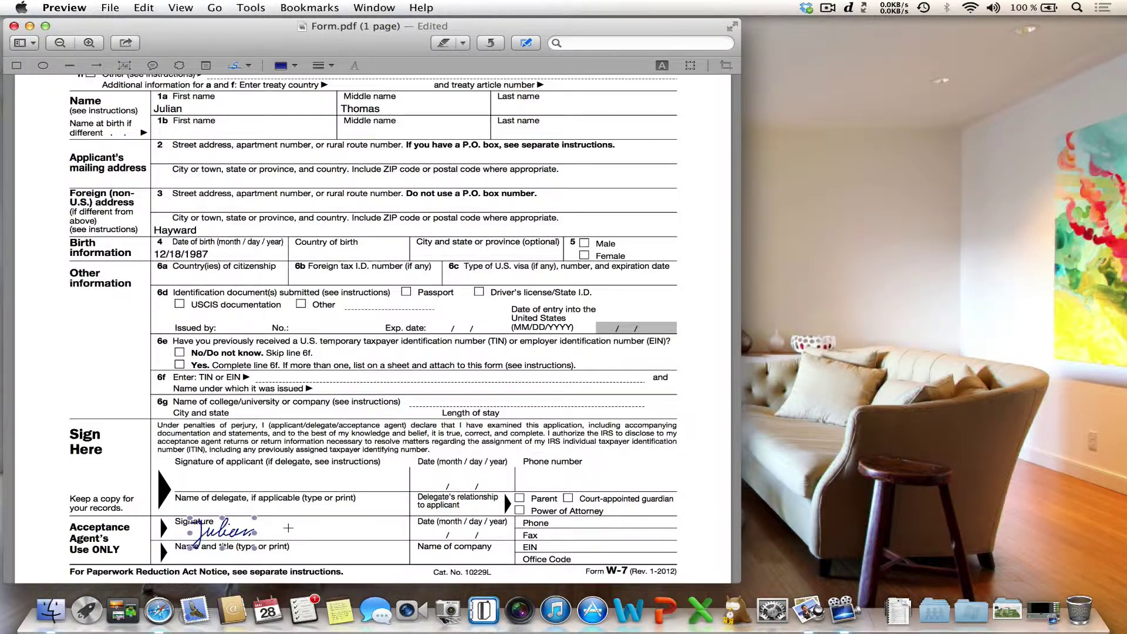
scroll(288, 528, "up", 1)
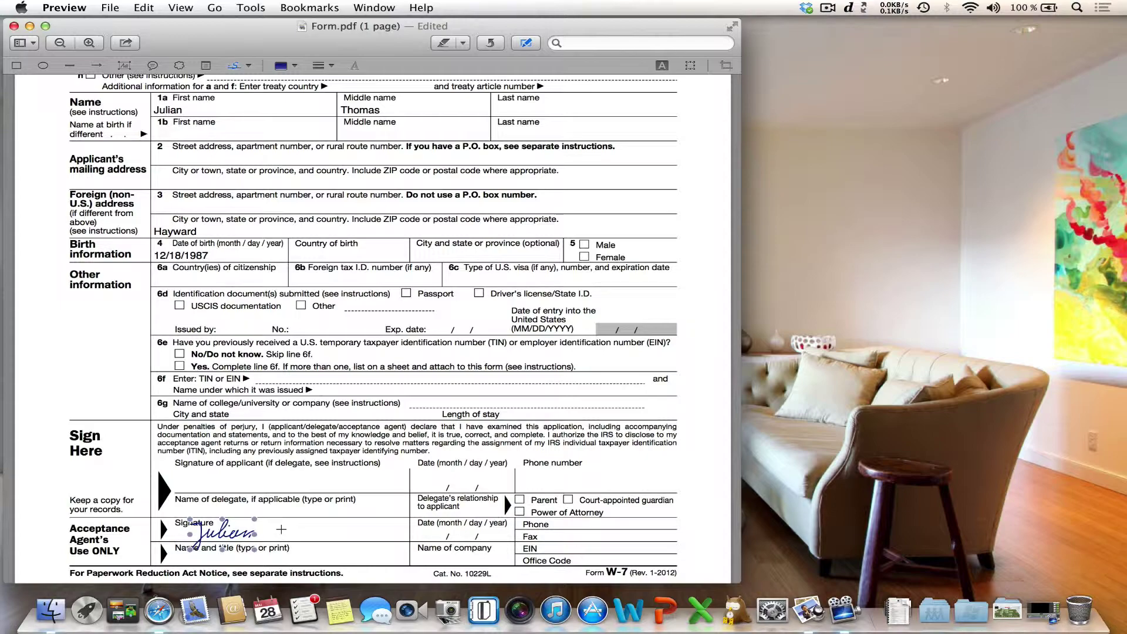
scroll(281, 529, "up", 10)
scroll(282, 529, "down", 1)
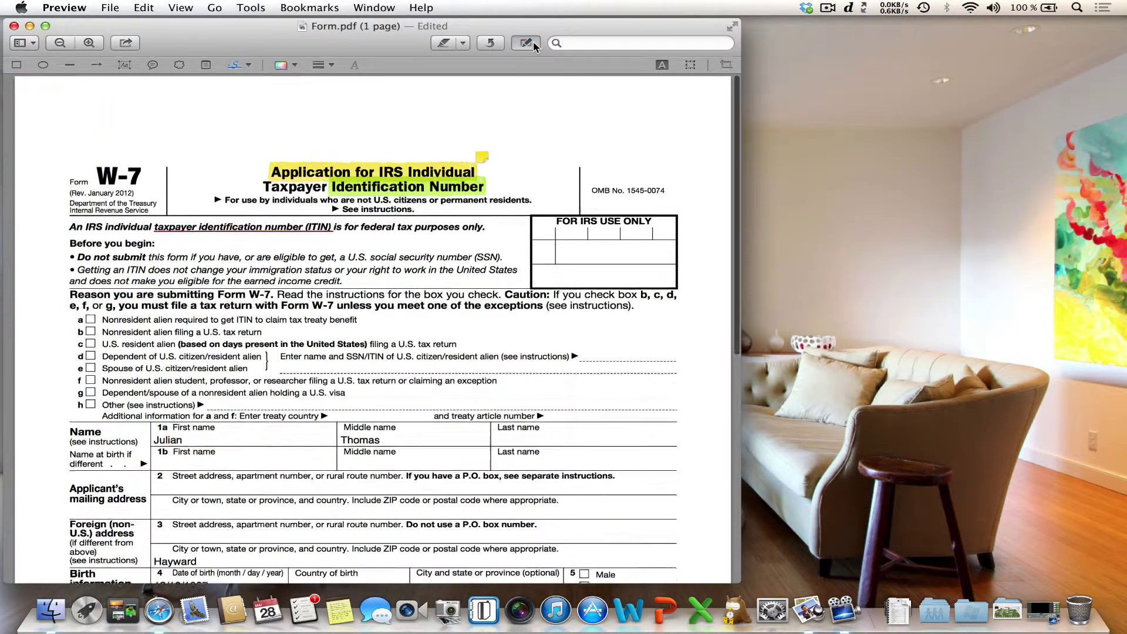
- Hide the markup toolbar and look up 'taxpayer identification number' from the intro line
left_click(531, 44)
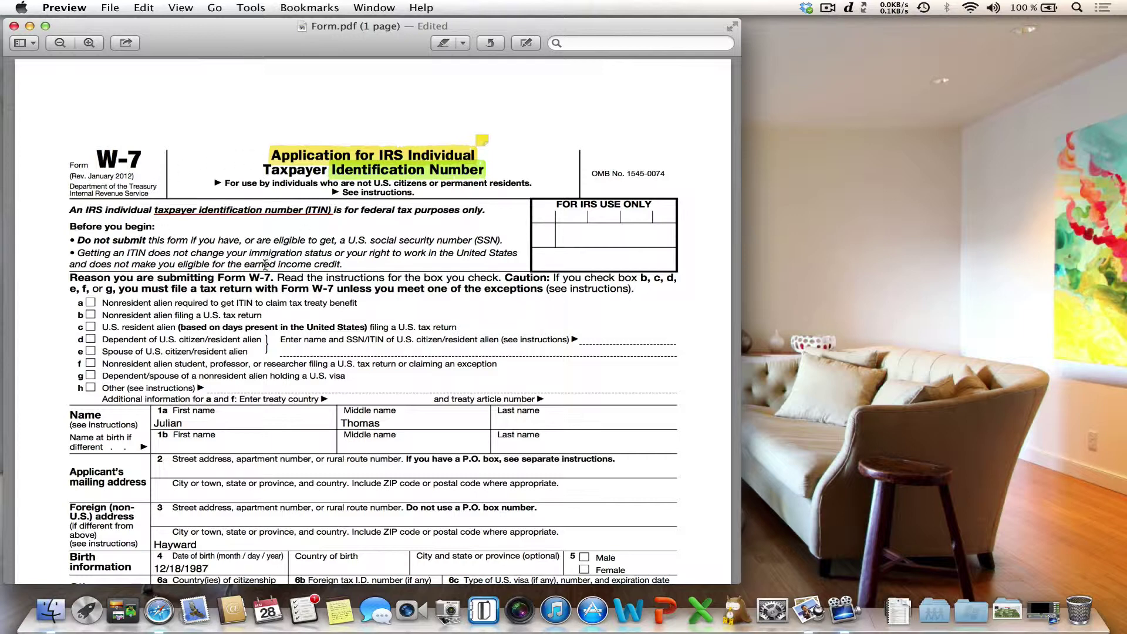
left_click_drag(154, 209, 303, 210)
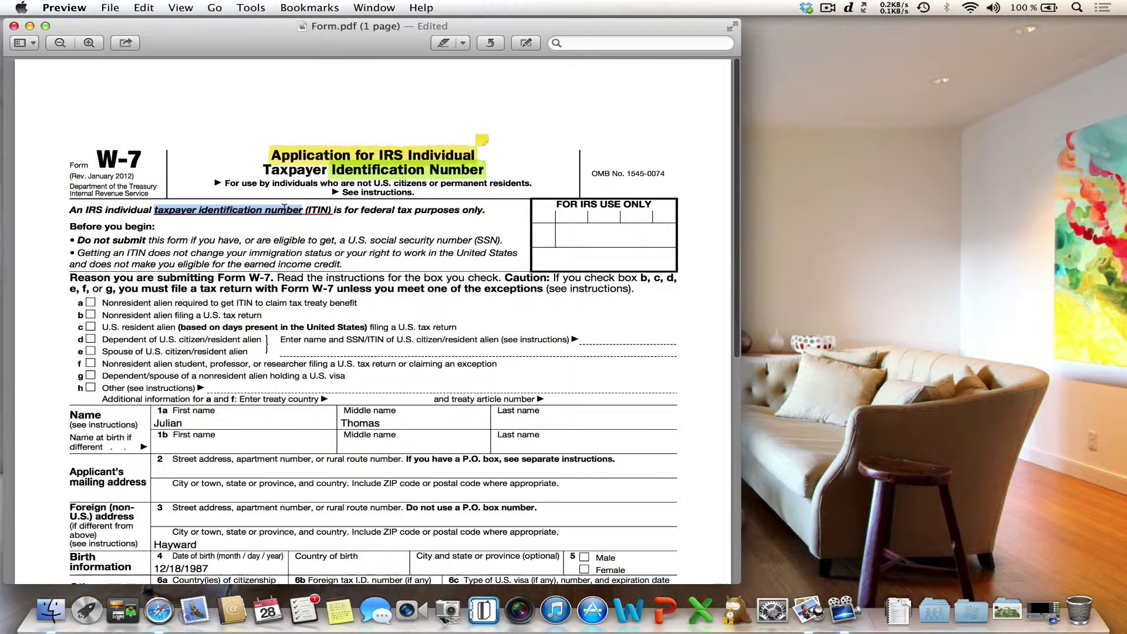
right_click(284, 209)
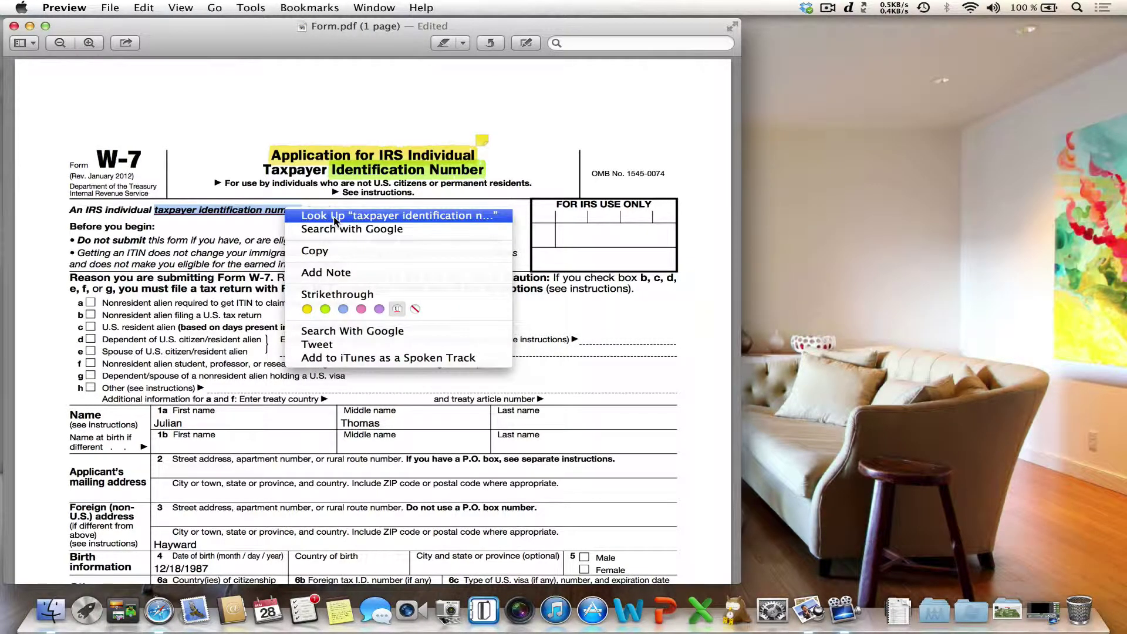
left_click(307, 309)
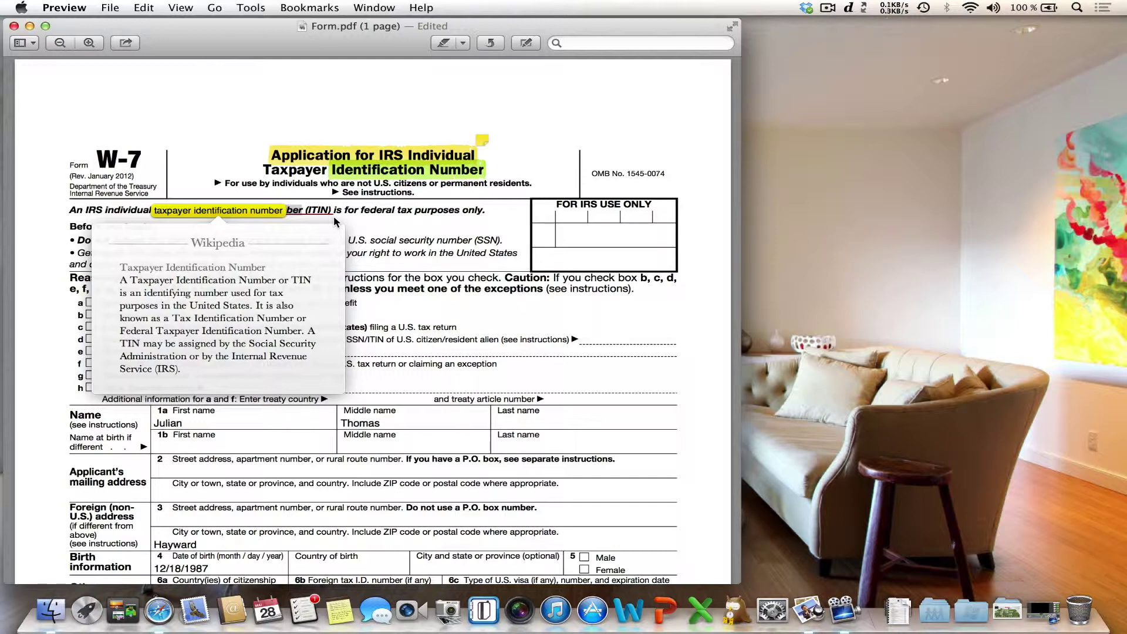
left_click(387, 225)
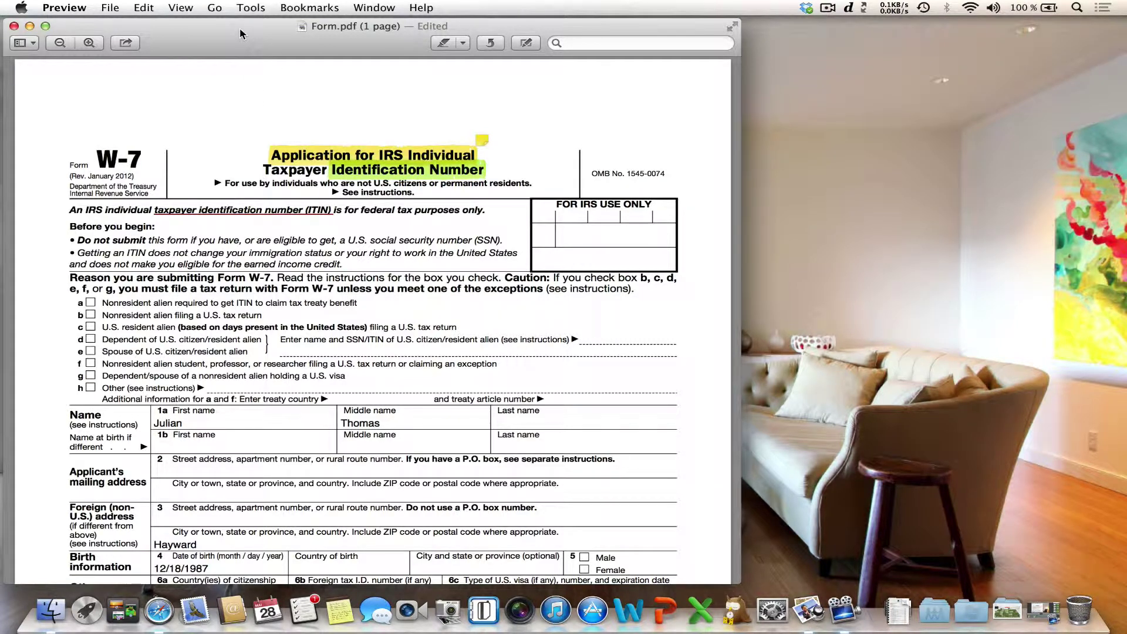
- Close the Form.pdf document and its Preview window
left_click(14, 27)
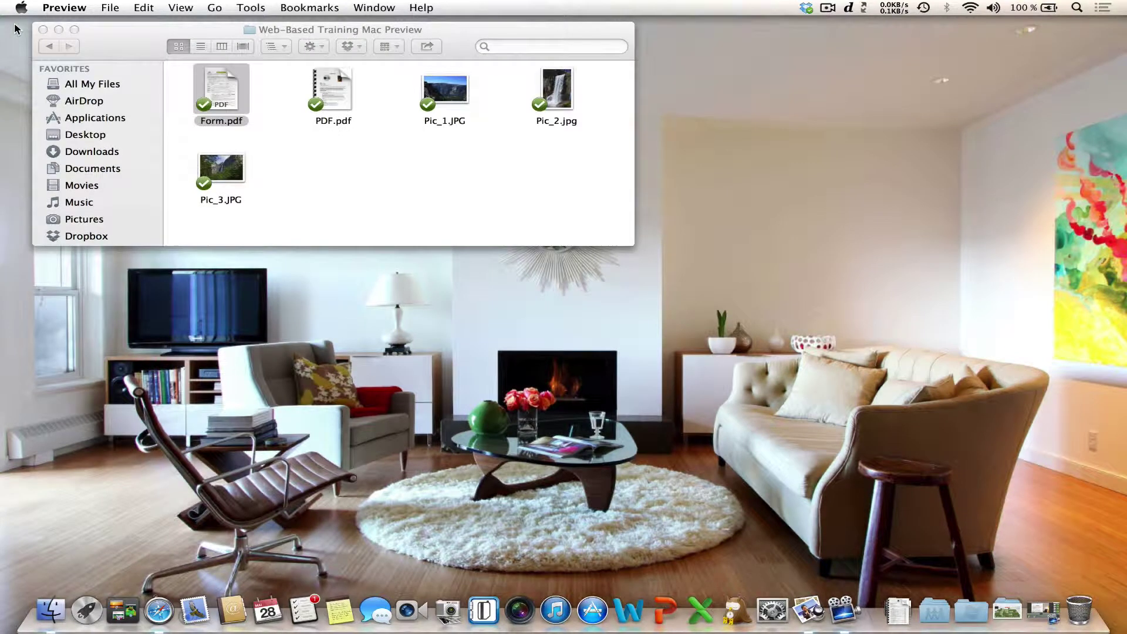
left_click(232, 37)
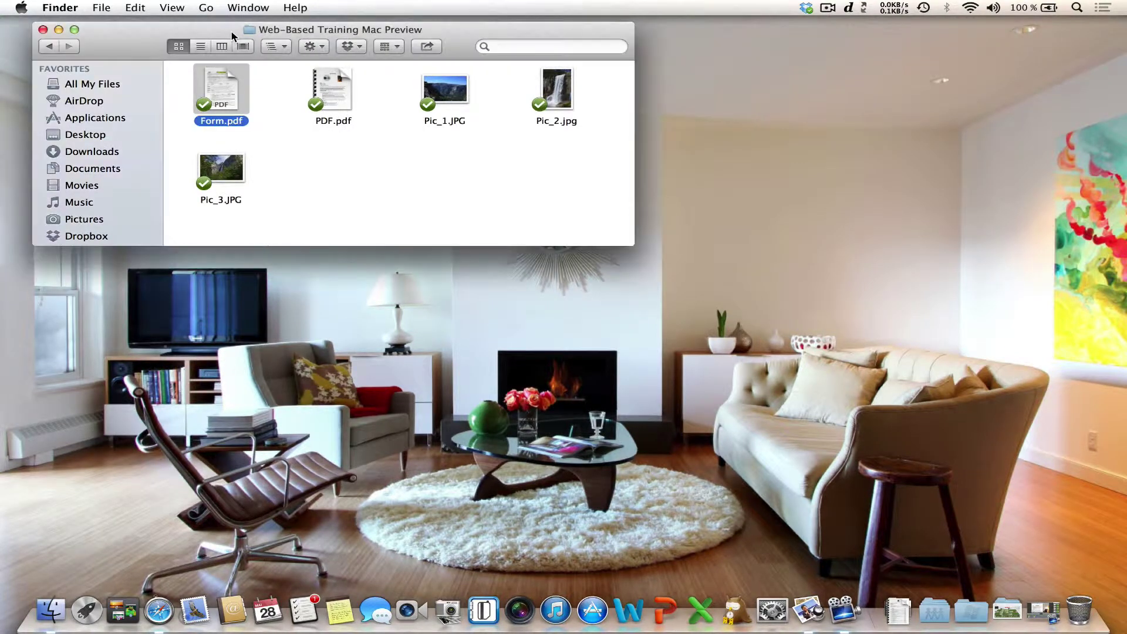
left_click(322, 160)
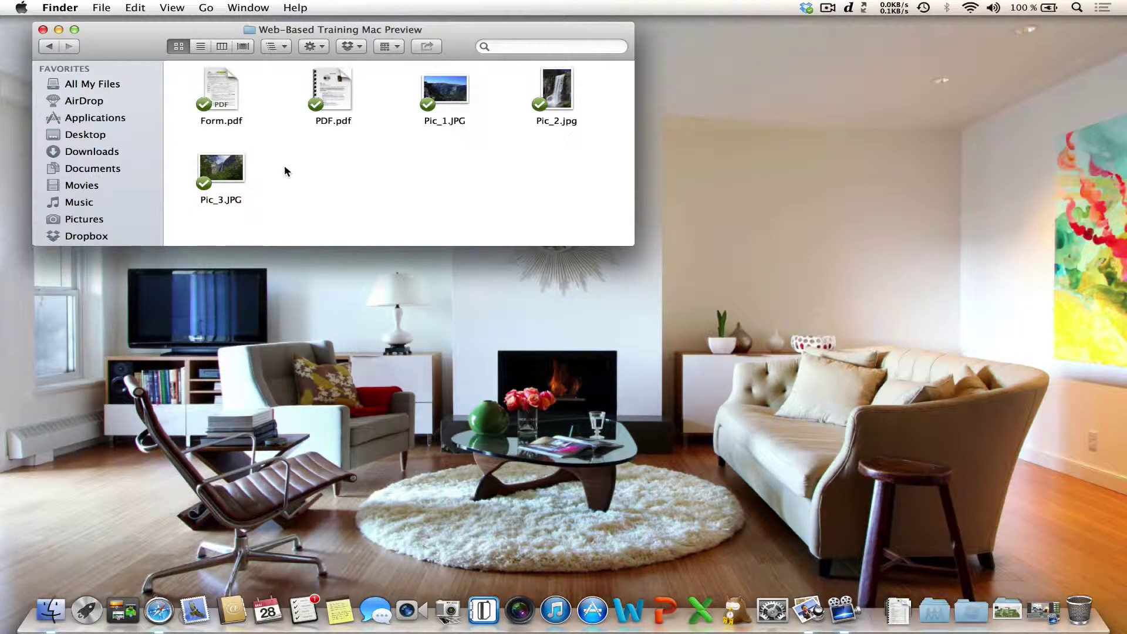
- Select Pic_3.JPG, Pic_1.JPG and Pic_2.jpg together and open them in Preview
left_click(215, 170)
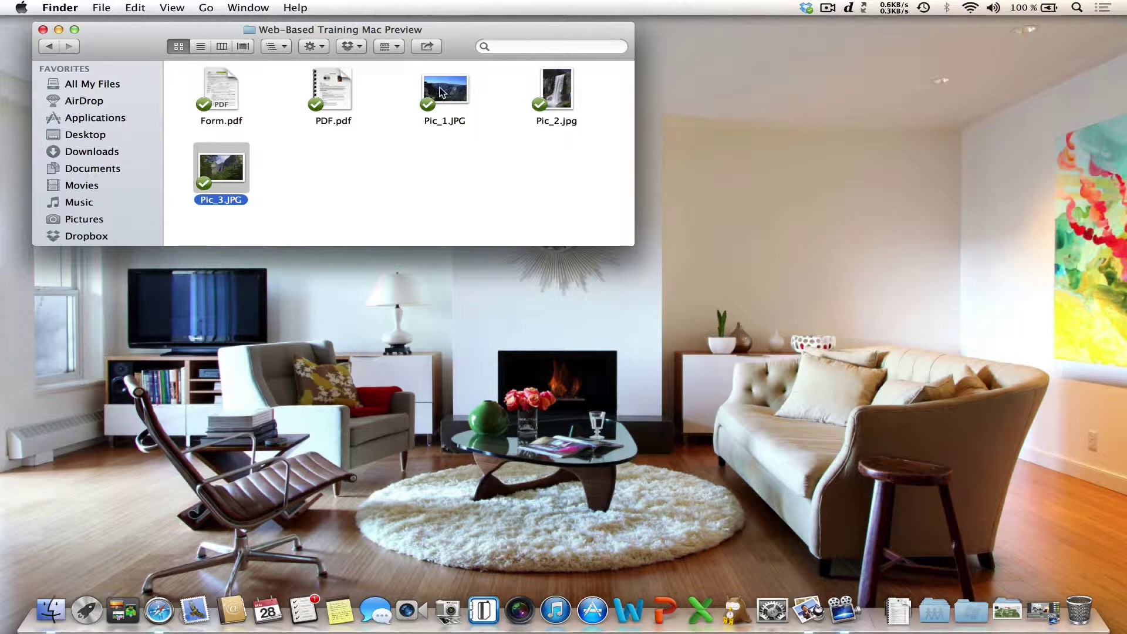
left_click(442, 91, "super")
left_click(557, 91, "super")
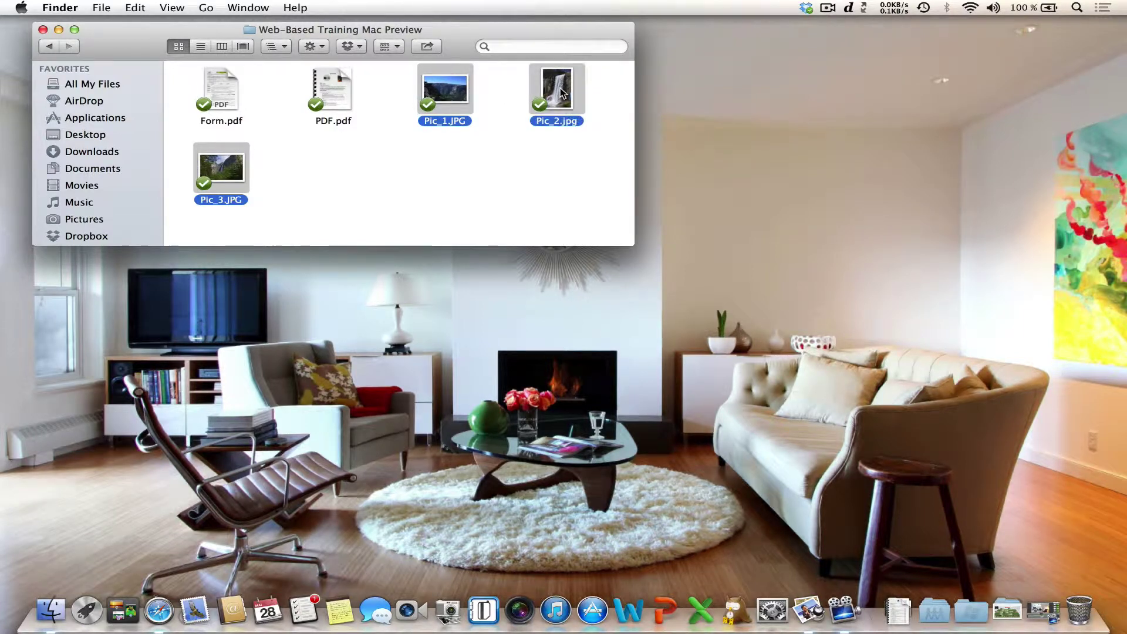
double_click(446, 94)
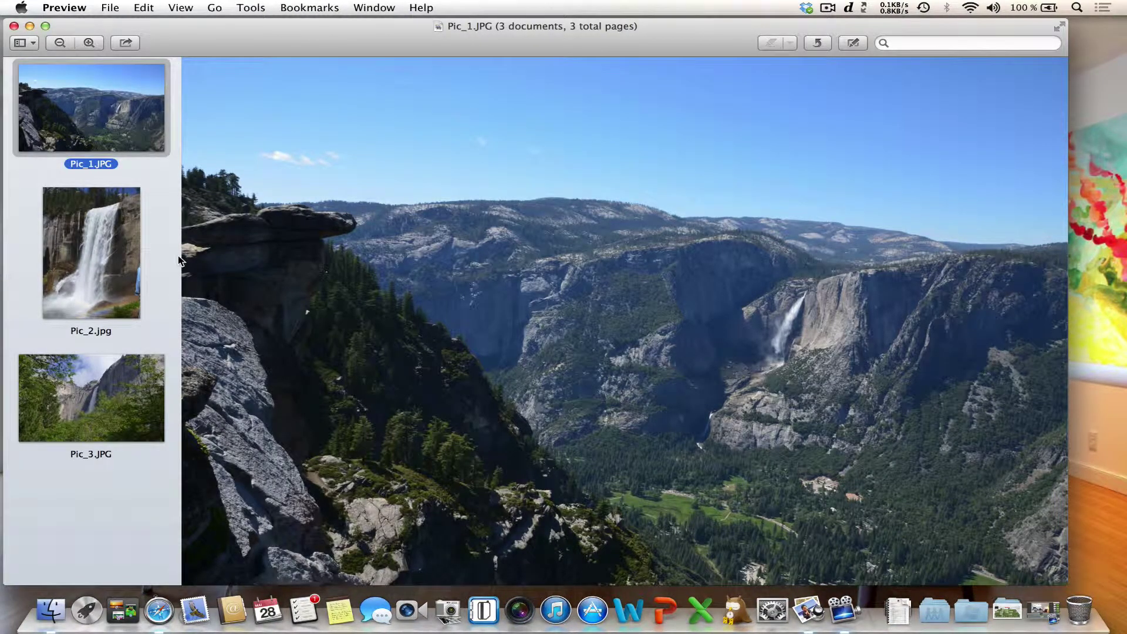
- Browse the three photos, then show the edit toolbar with Pic_3.JPG displayed
left_click(66, 270)
left_click(81, 388)
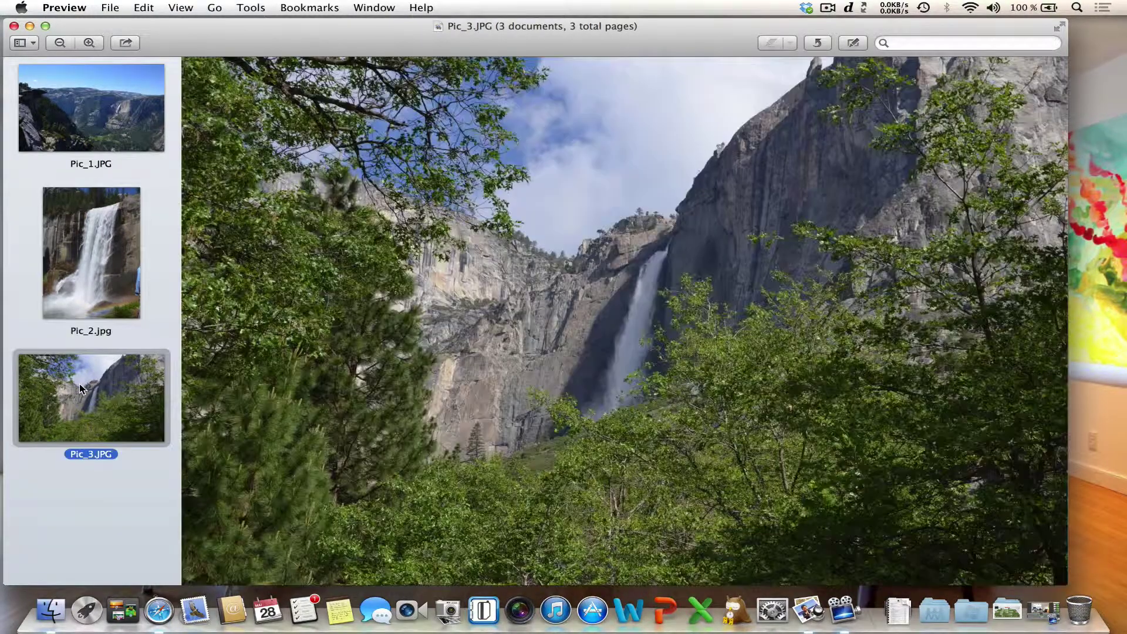
left_click(91, 138)
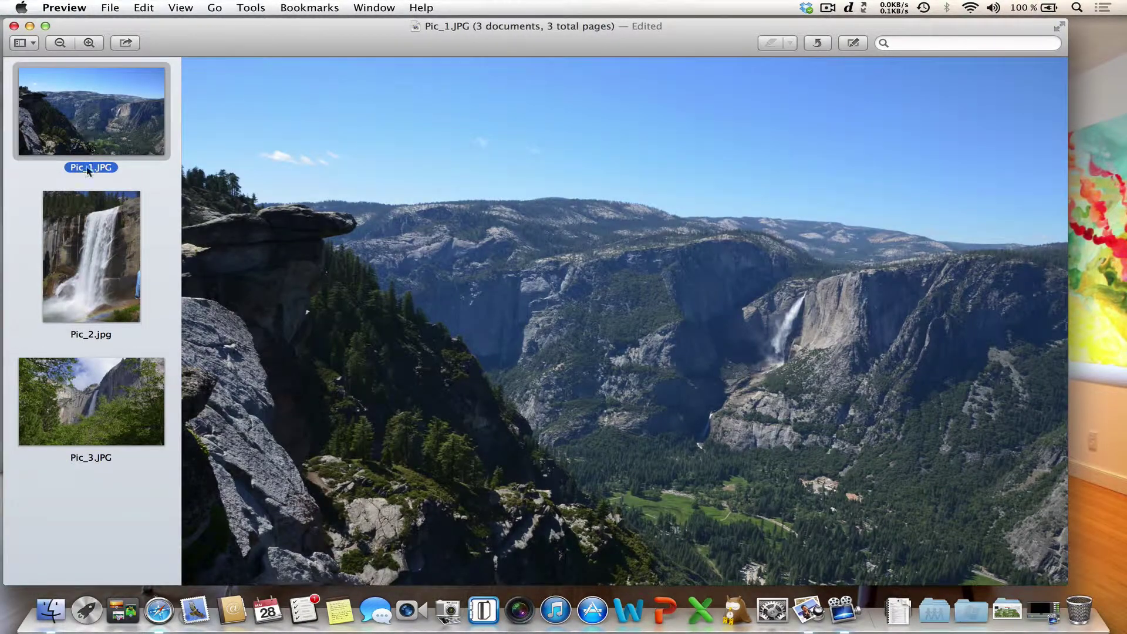
left_click(93, 420)
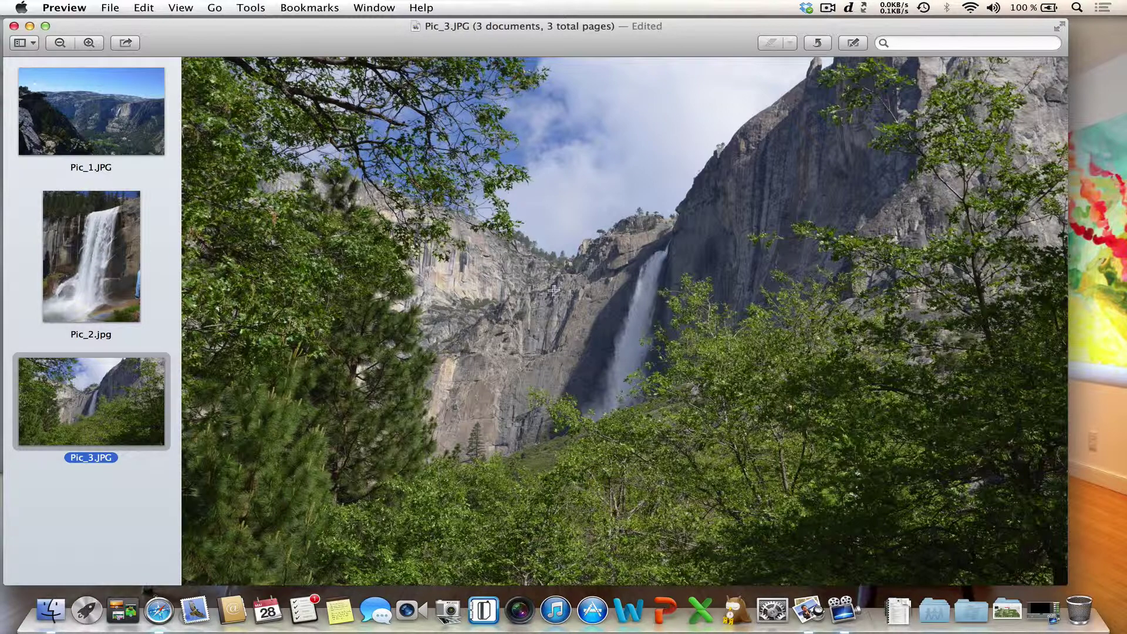
left_click(854, 43)
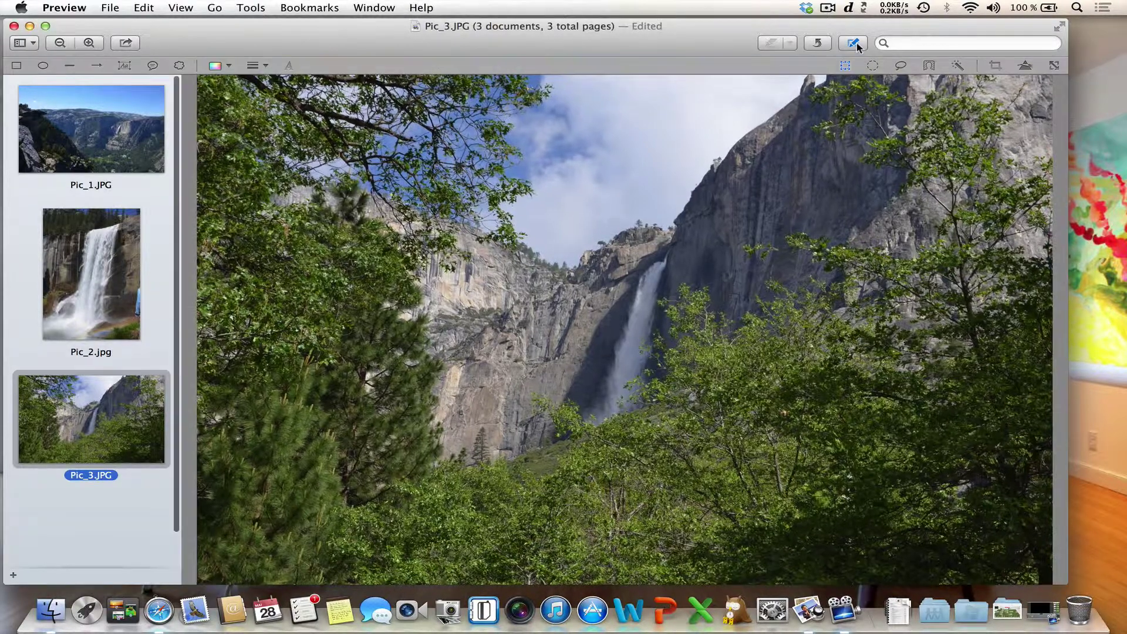
- Brighten the Pic_3 waterfall photo using Auto Levels and a slightly raised Exposure slider
left_click(1025, 67)
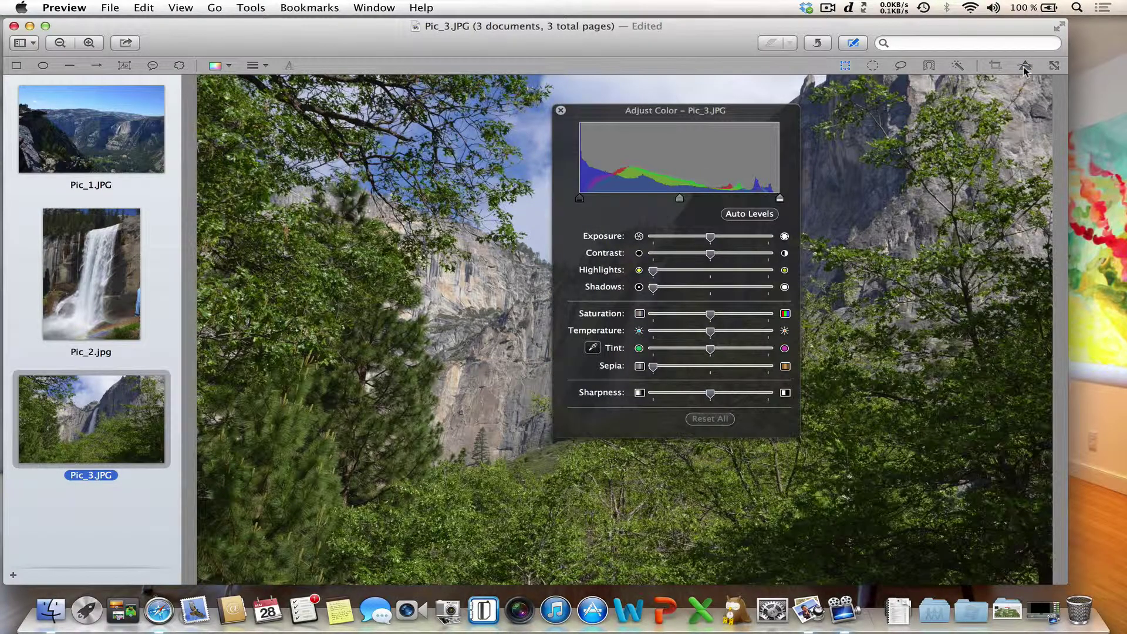
left_click(732, 216)
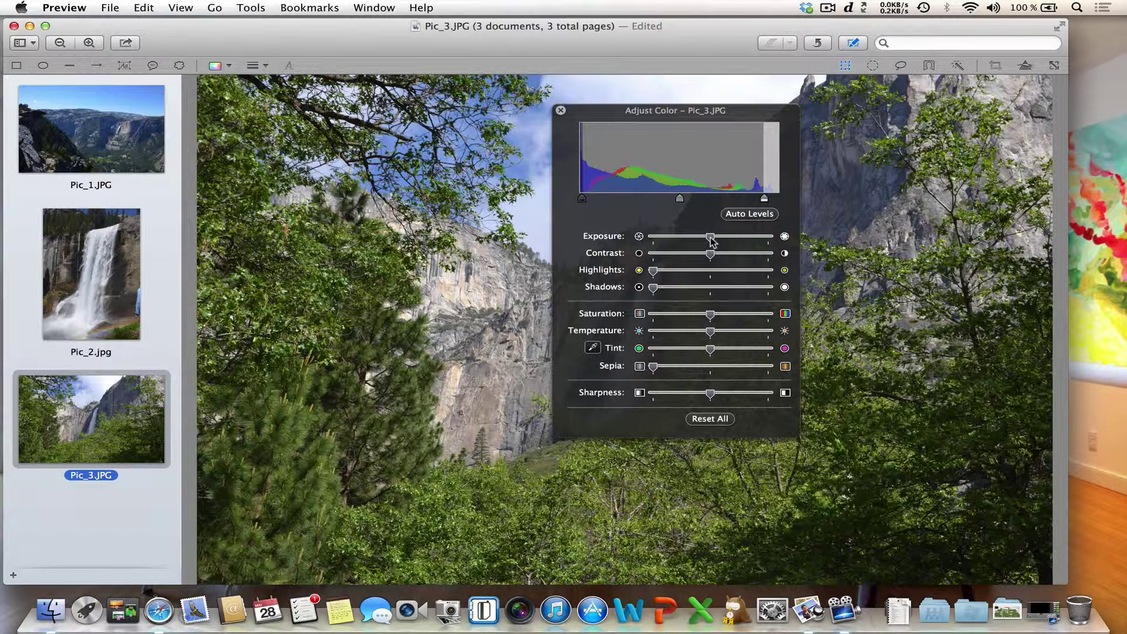
left_click_drag(710, 238, 731, 241)
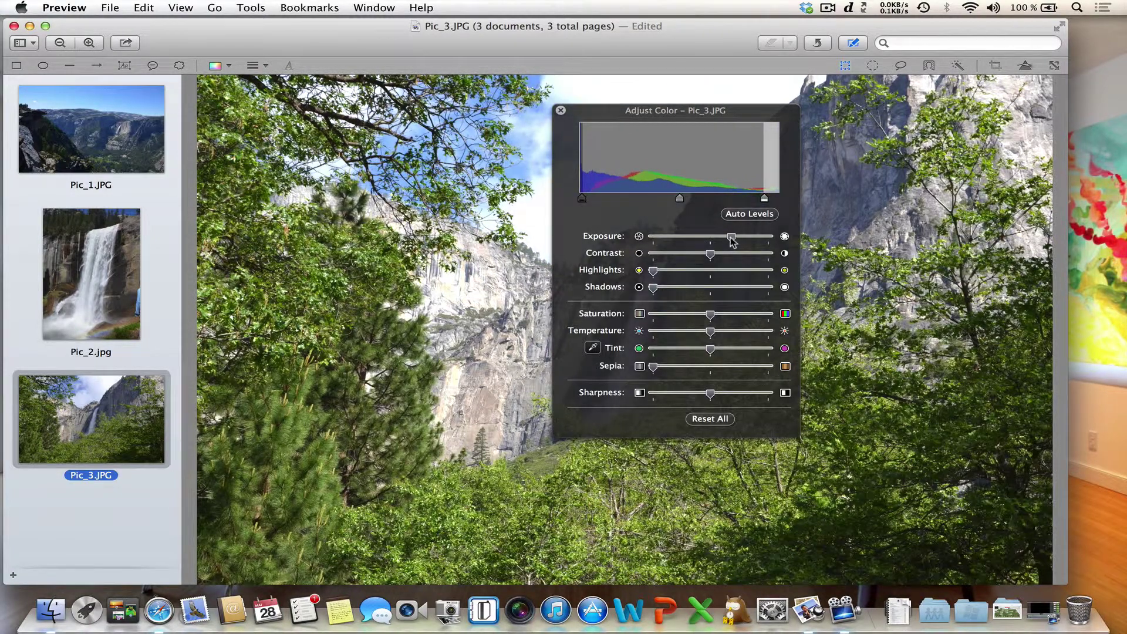
left_click(561, 110)
left_click(699, 280)
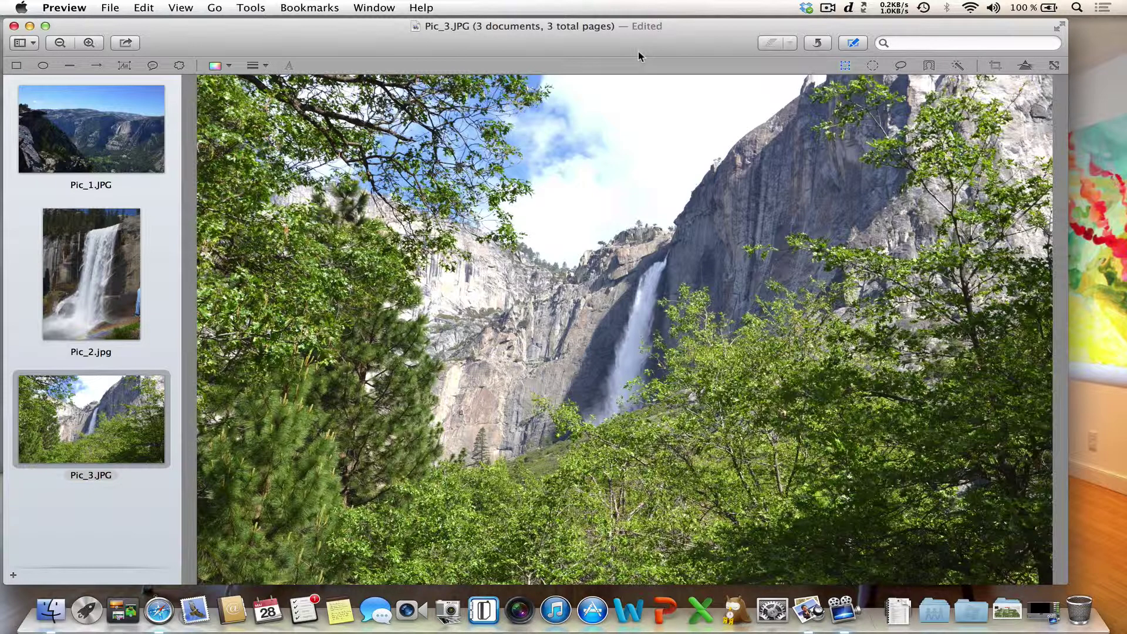
key("Tab")
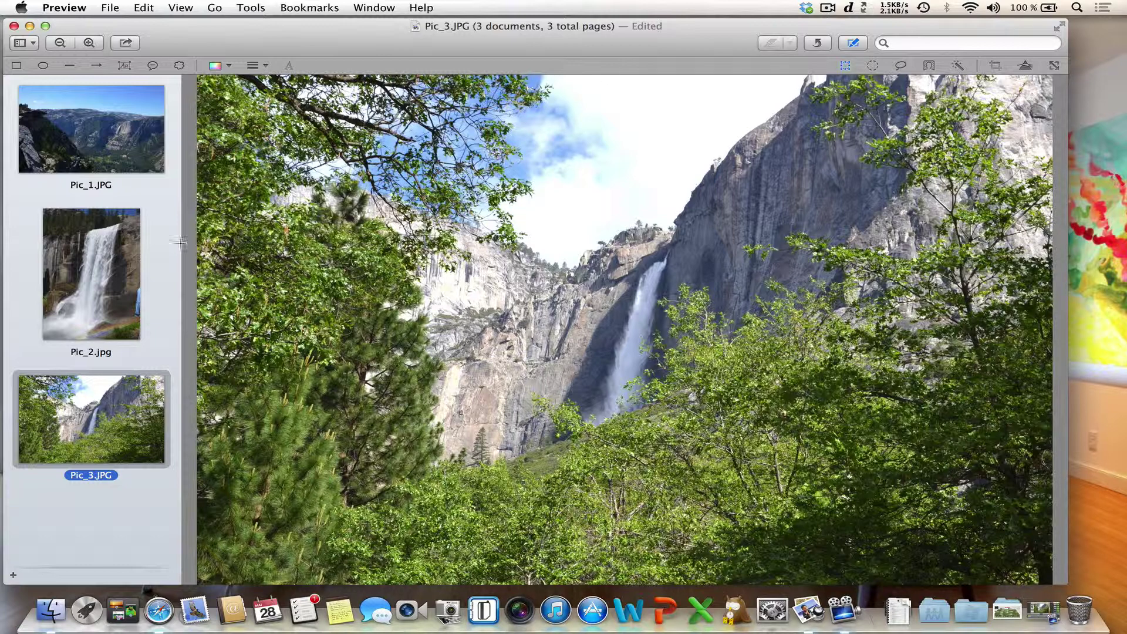
- Crop Pic_2 to the upper waterfall and treeline, then switch to Pic_1
left_click(91, 256)
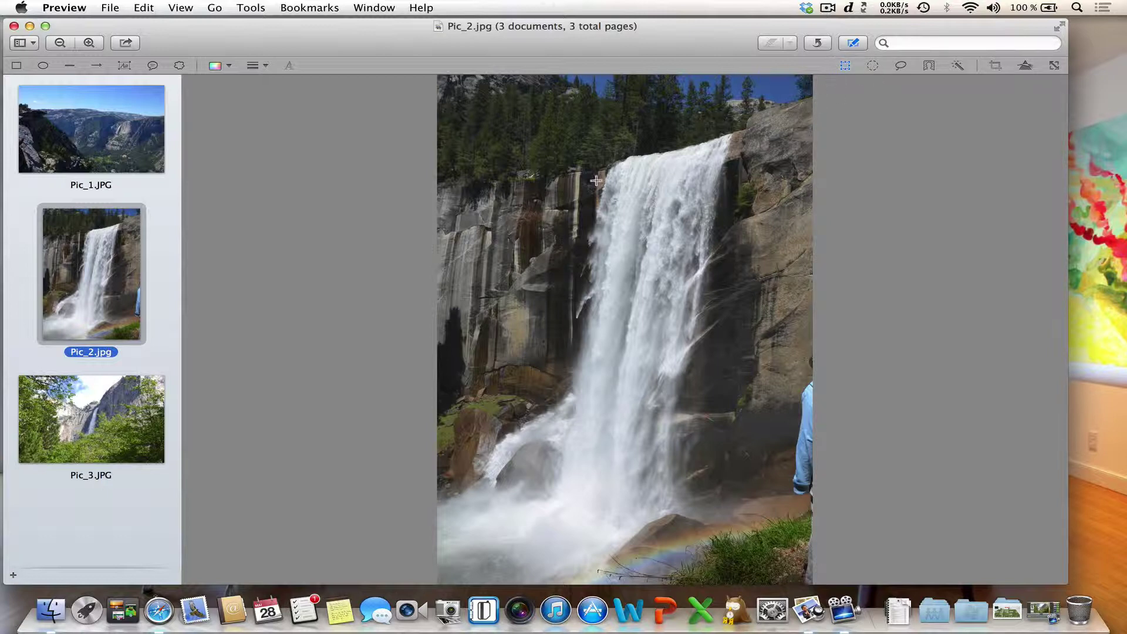
left_click_drag(442, 81, 753, 319)
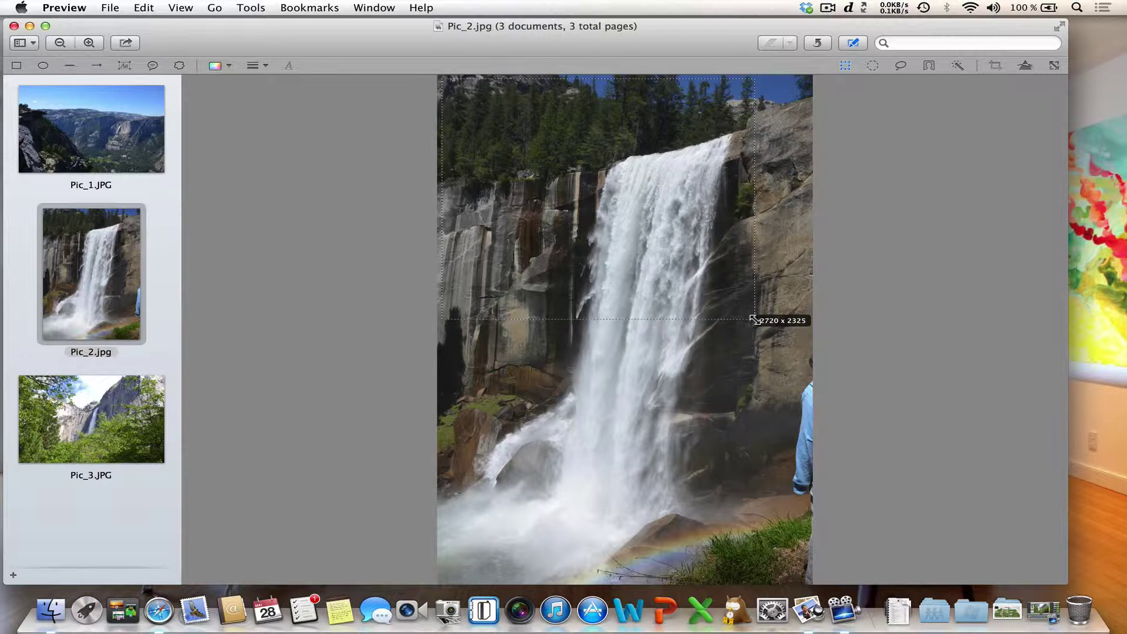
left_click_drag(754, 319, 777, 354)
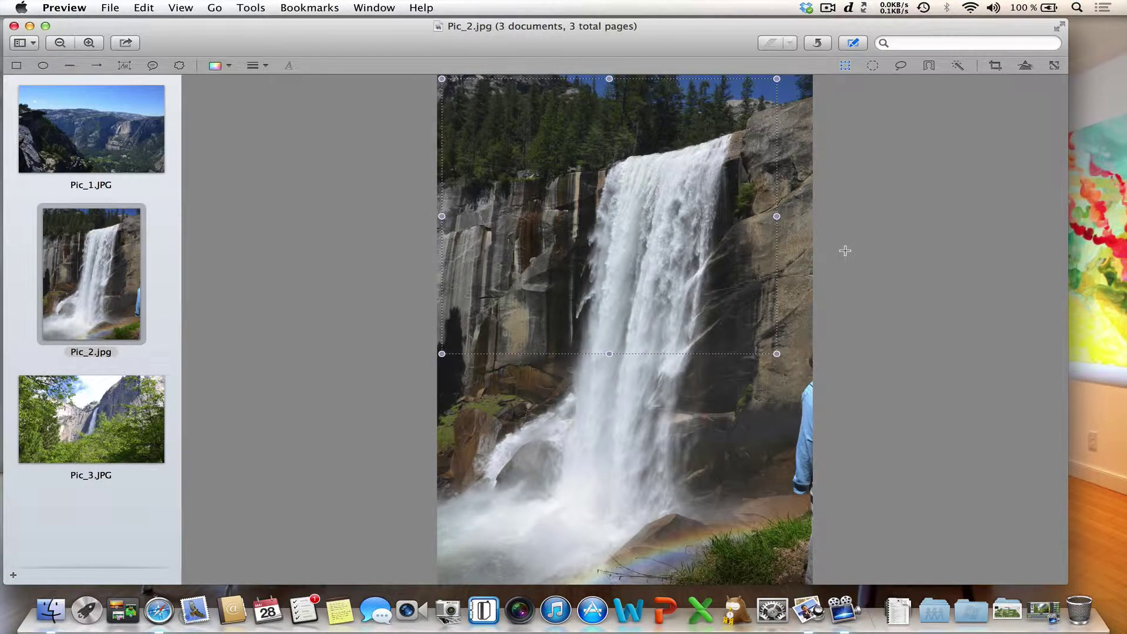
left_click(995, 66)
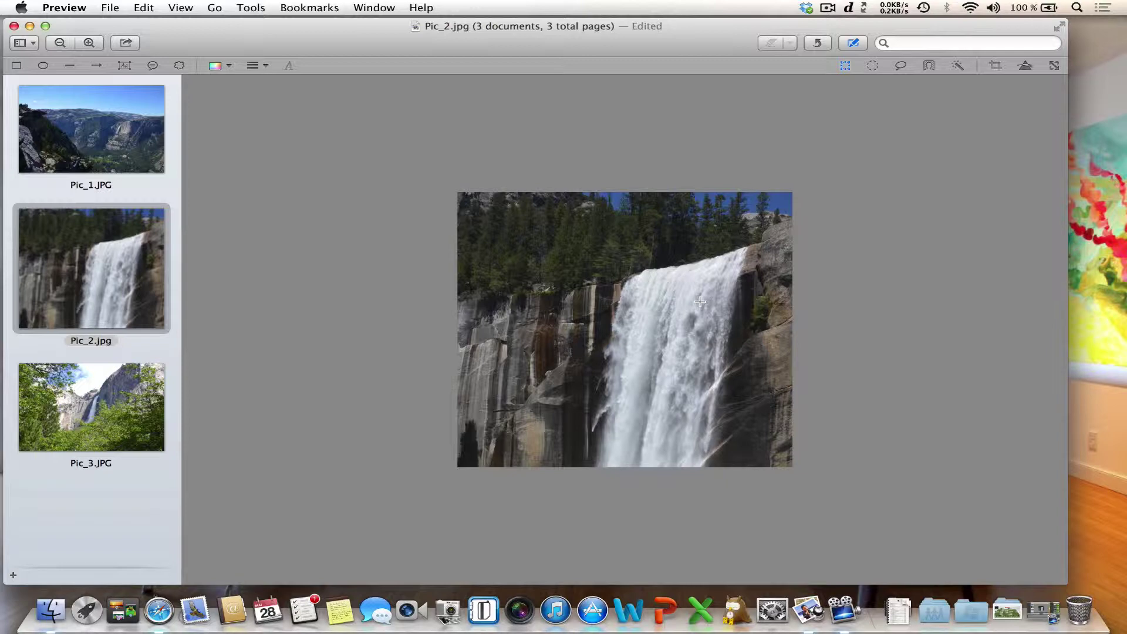
left_click(103, 142)
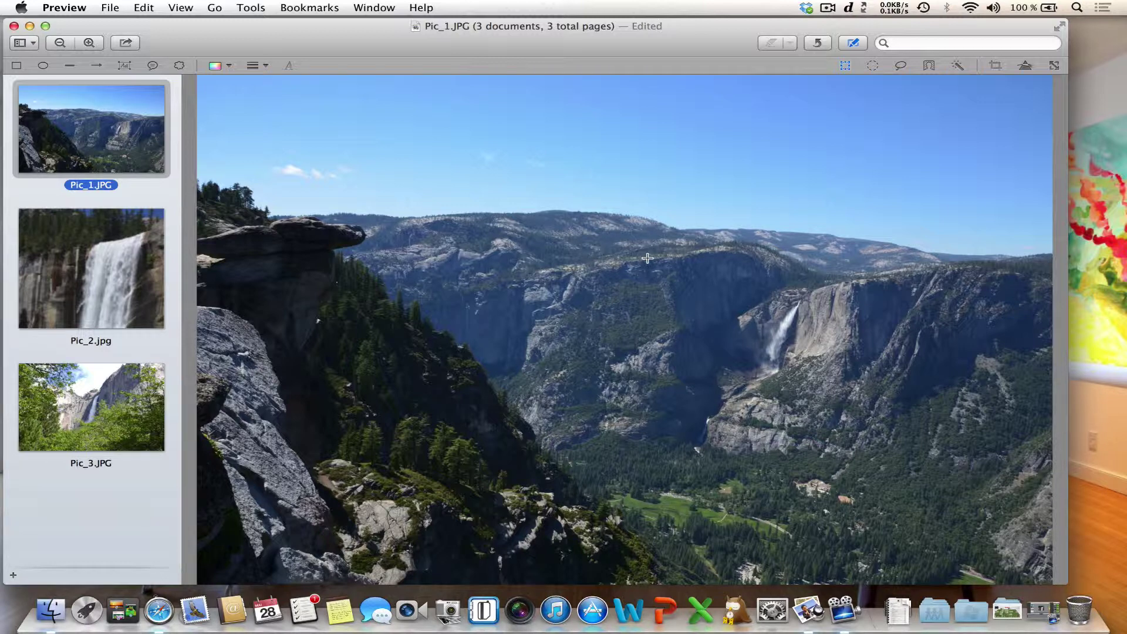
- Resize Pic_1 to 50 percent (2464 × 1632 pixels) and bring up the Share menu
left_click(1054, 67)
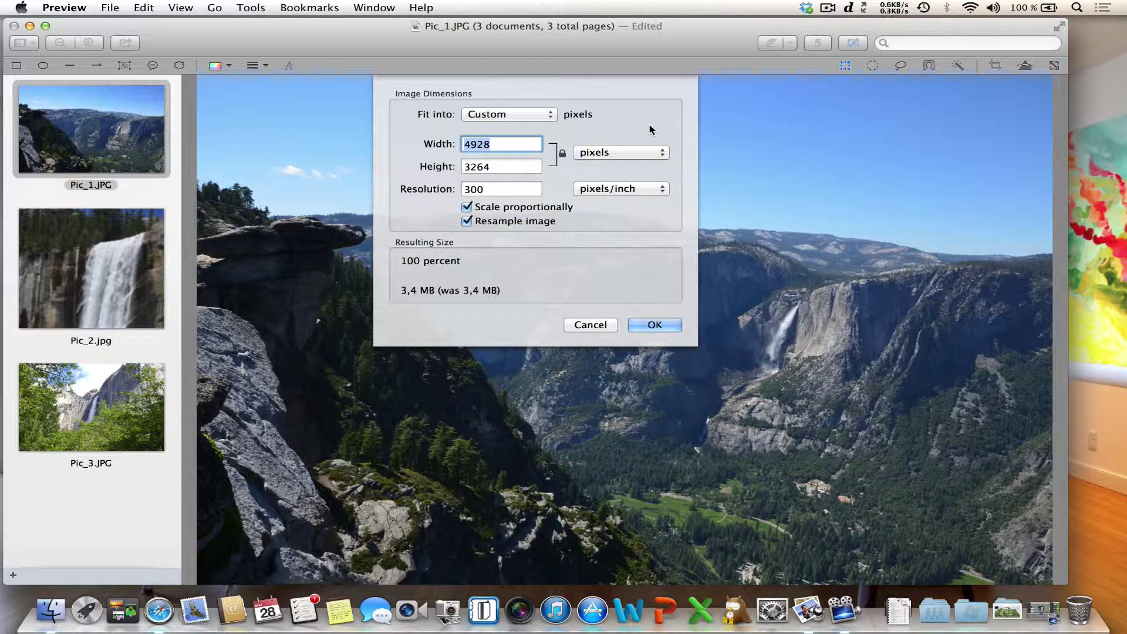
left_click(608, 155)
left_click(610, 162)
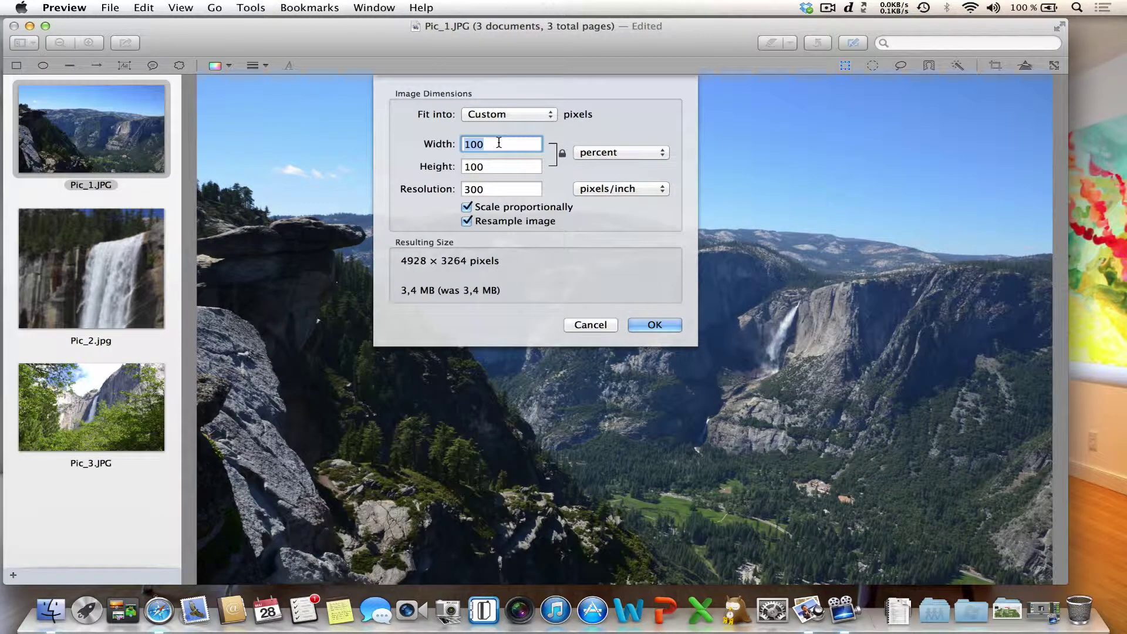
type("50")
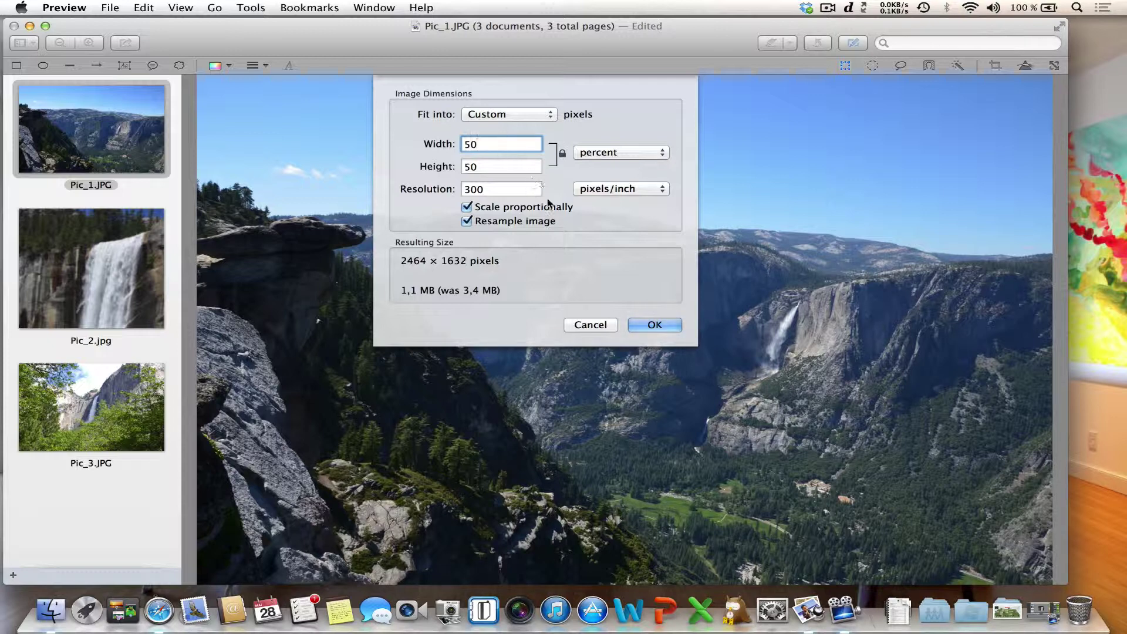
left_click(654, 326)
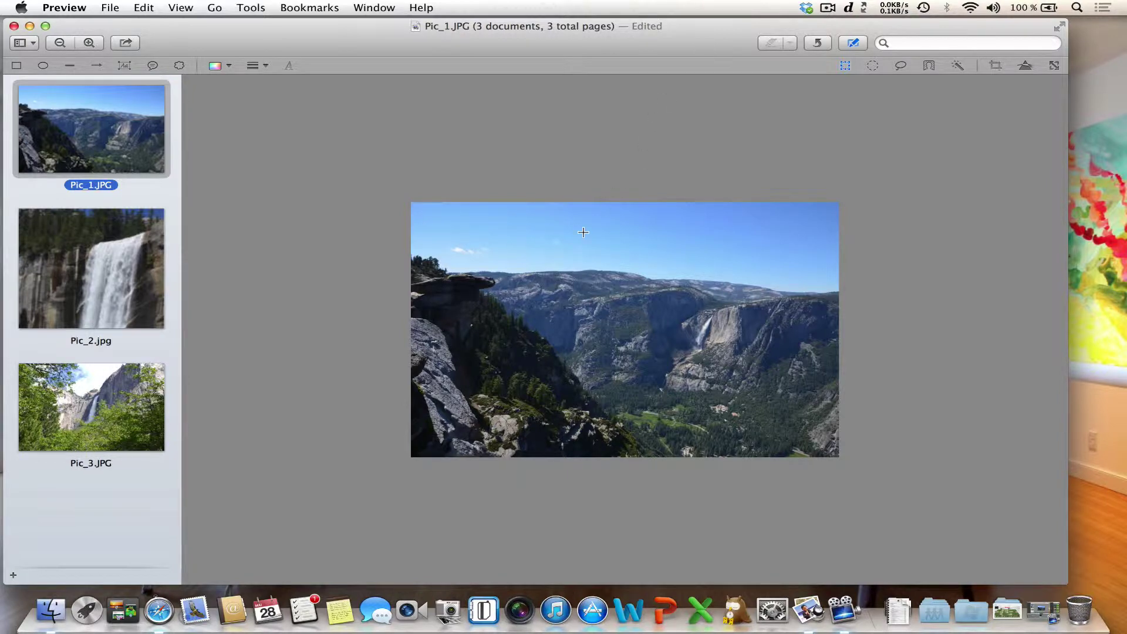
left_click(126, 43)
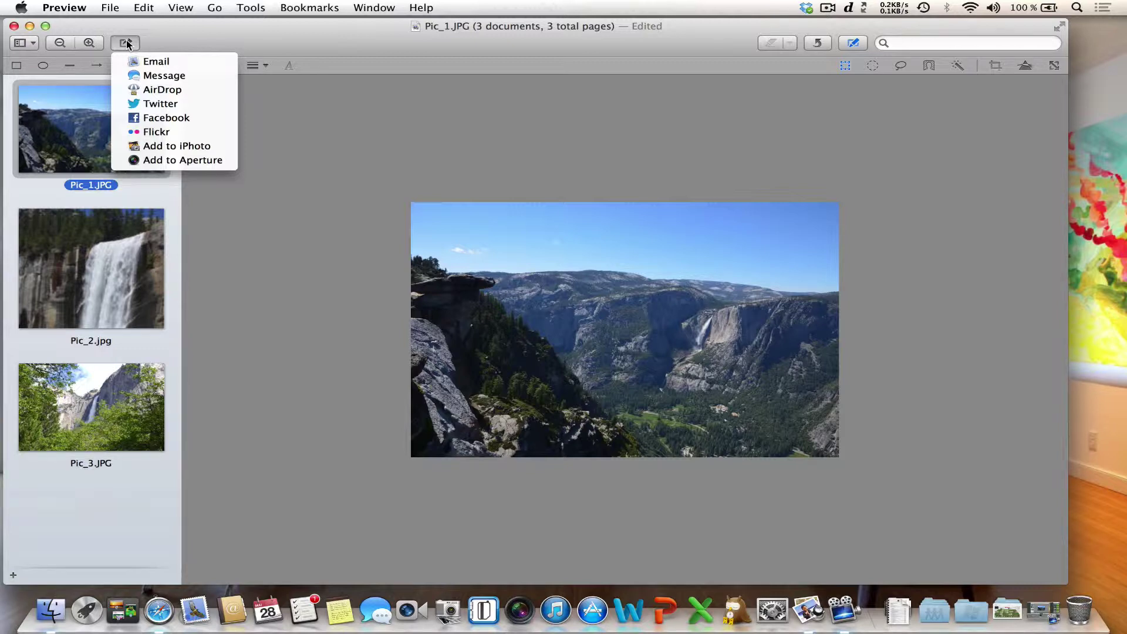
- Share Pic_1 to Twitter with the message 'Look at this amazing picture !!! #yosemite'
left_click(175, 105)
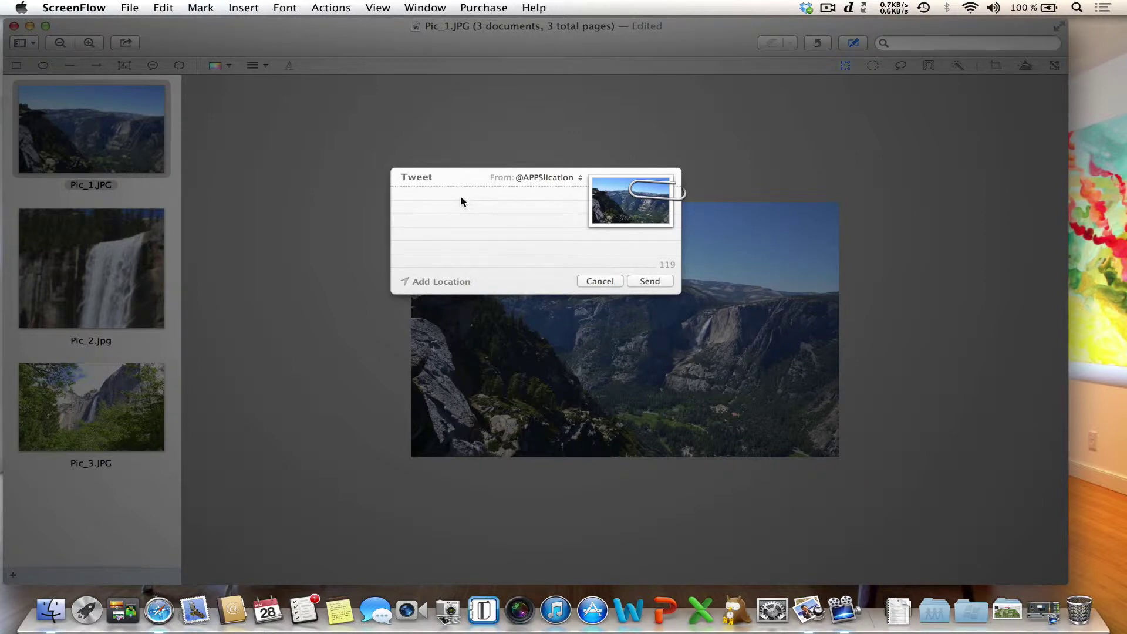
type("Look at this amazing picture !!!")
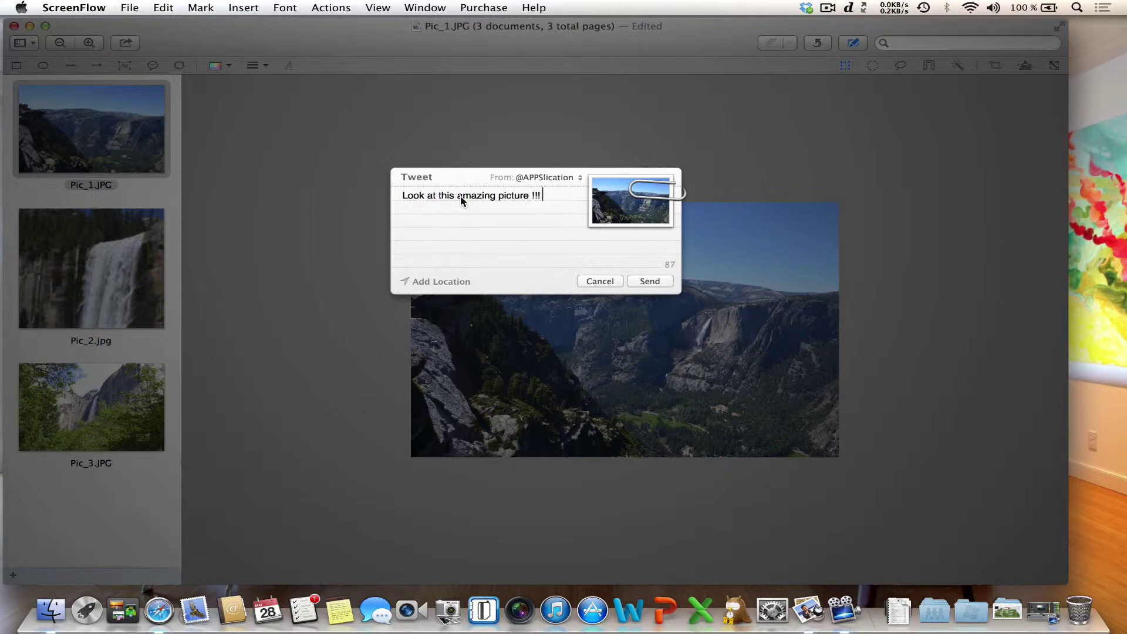
type(" #yosemite")
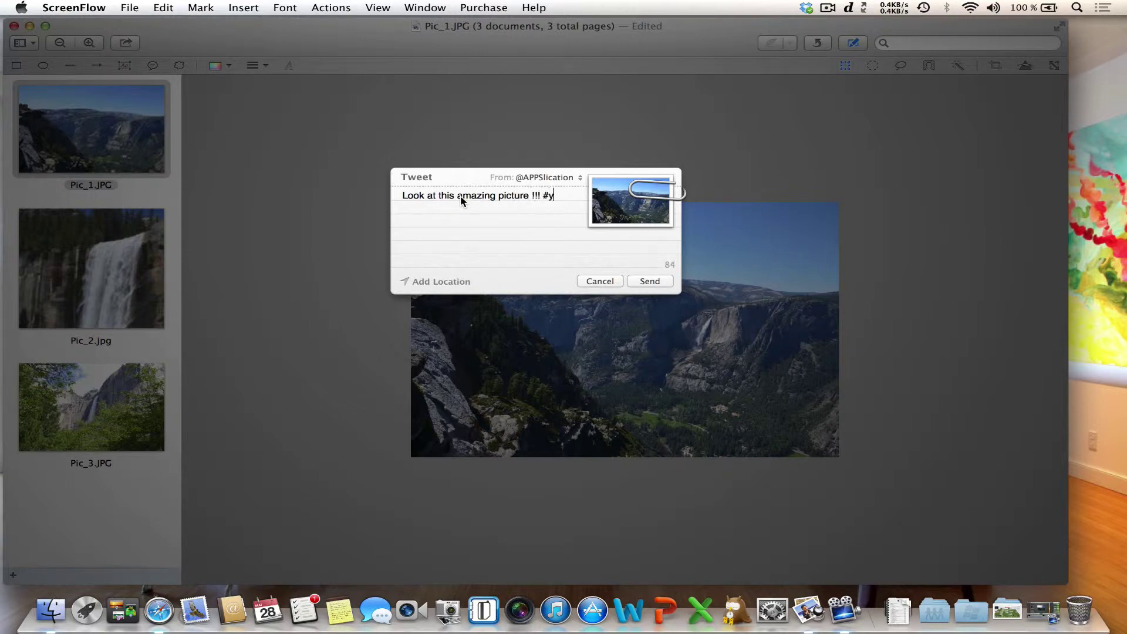